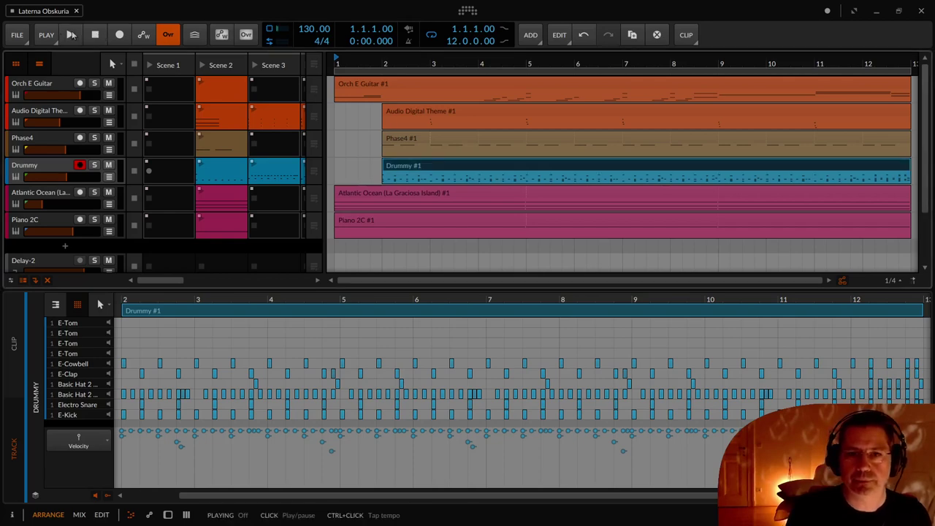
# Step: Play the arrangement from the beginning through its first bar and stop playback
pyautogui.click(71, 34)
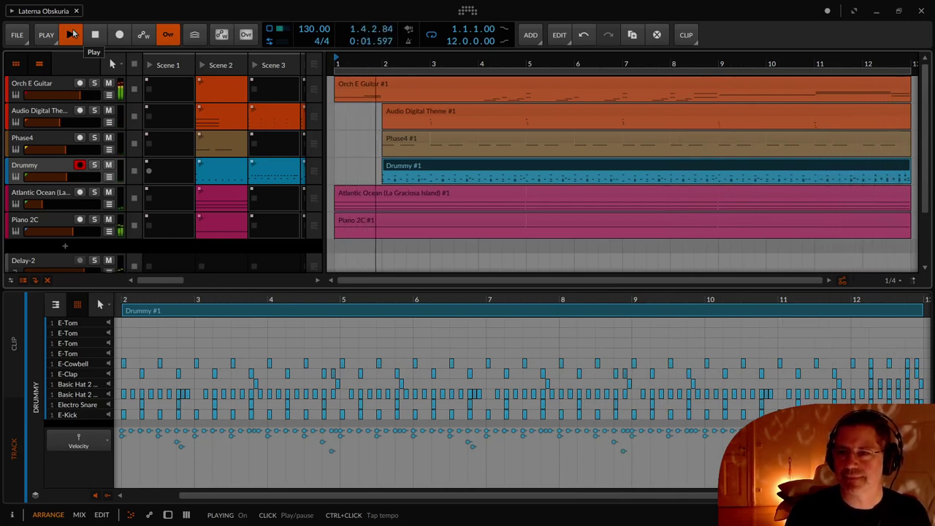
pyautogui.click(71, 34)
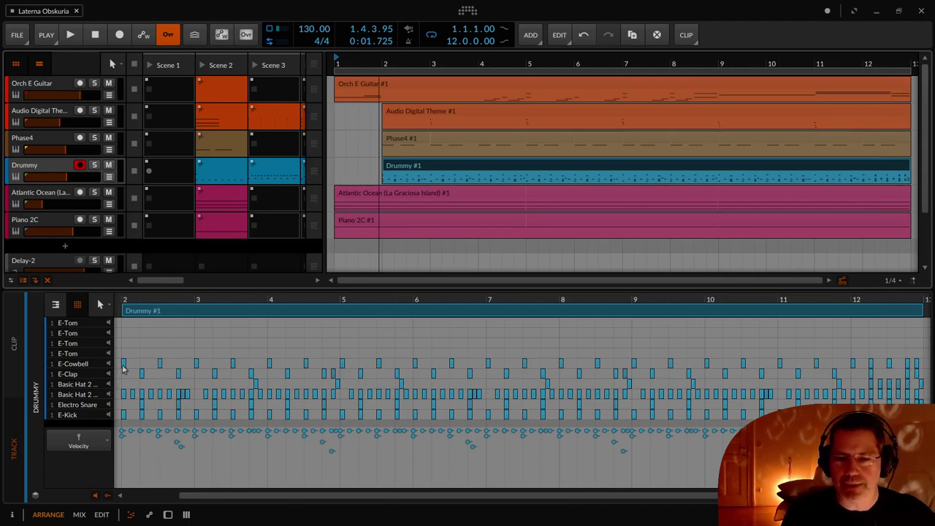
# Step: Select all E-Cowbell notes in the Drummy clip
pyautogui.click(86, 368)
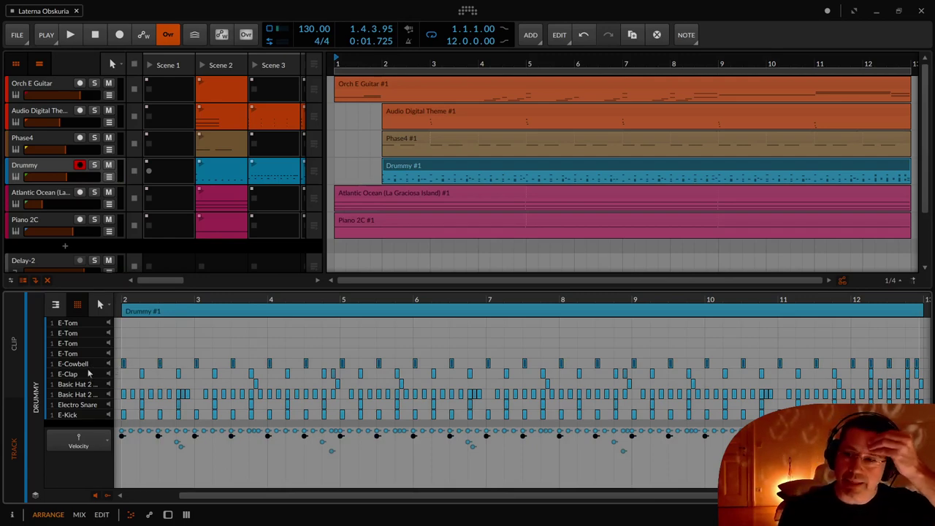
pyautogui.click(421, 166)
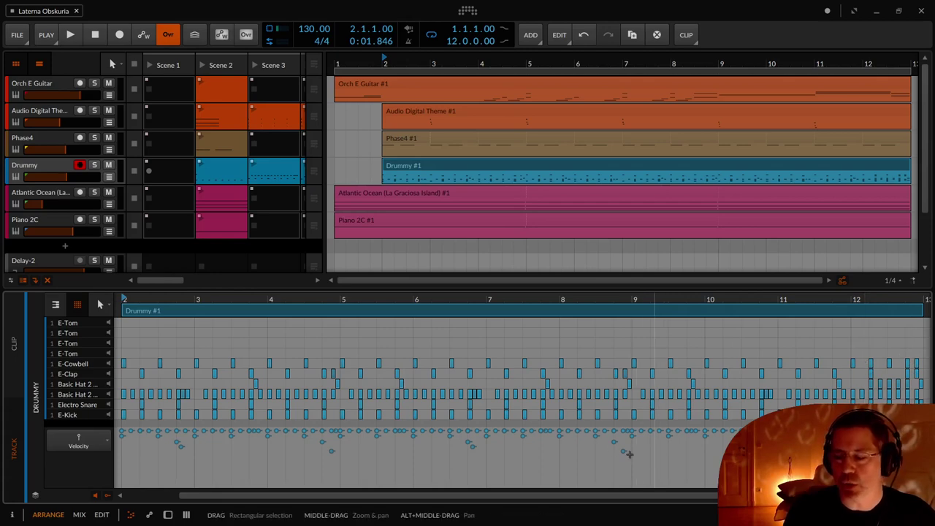
pyautogui.click(81, 364)
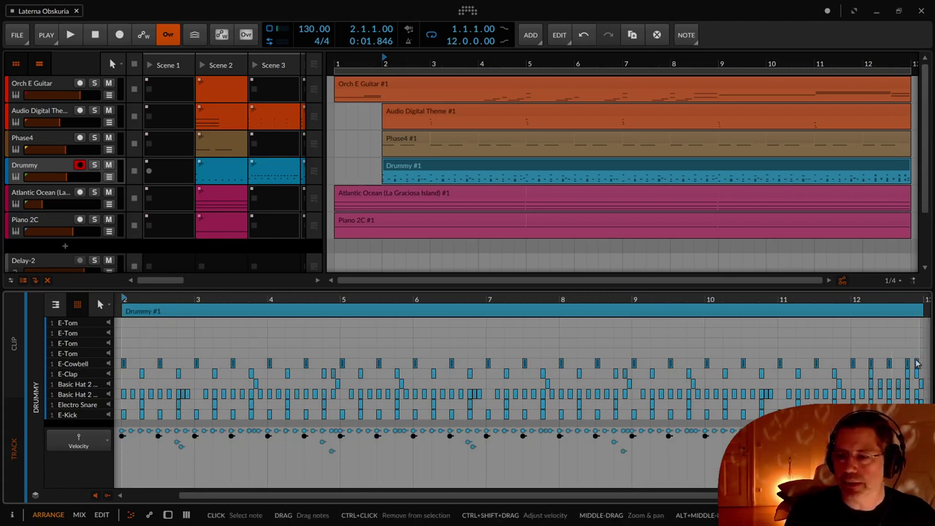
# Step: Show the Drummy clip in the piano roll, select the cowbell notes by their key, and return to the drum editor
pyautogui.click(55, 304)
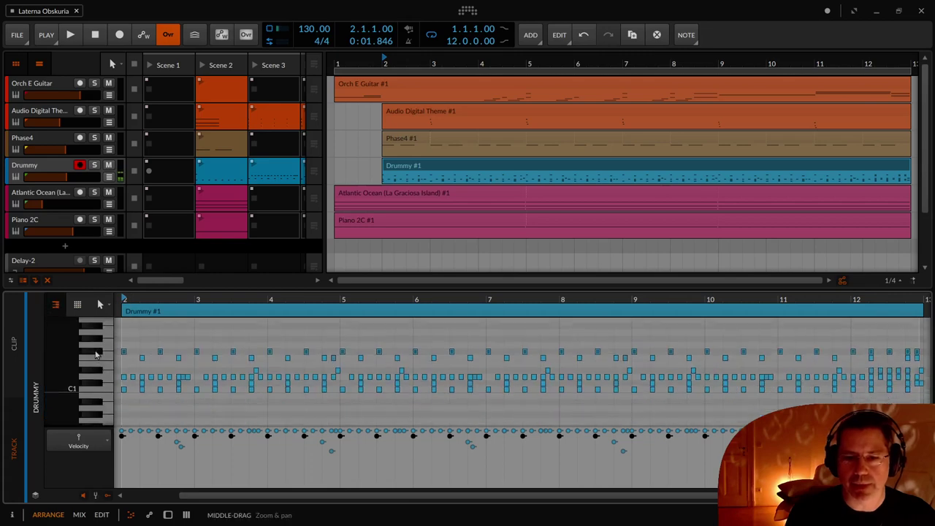
pyautogui.click(131, 326)
pyautogui.click(93, 353)
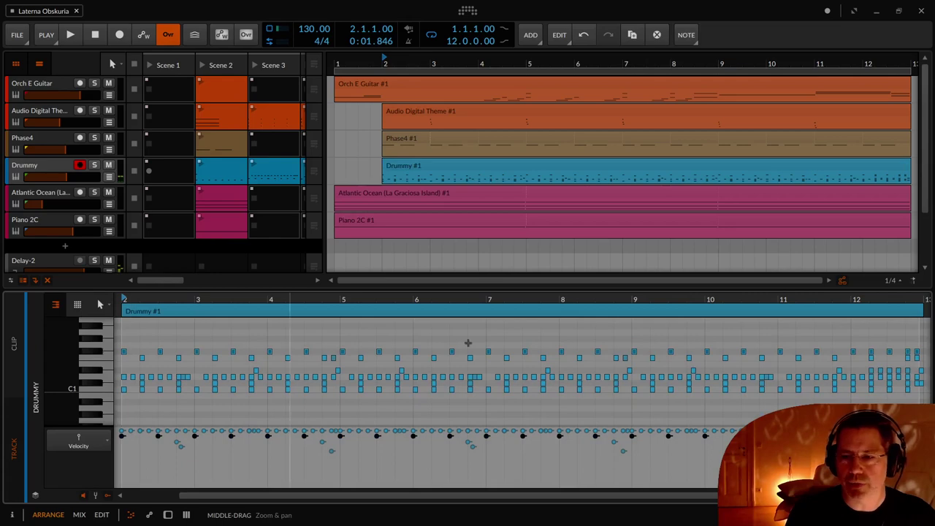
pyautogui.click(77, 305)
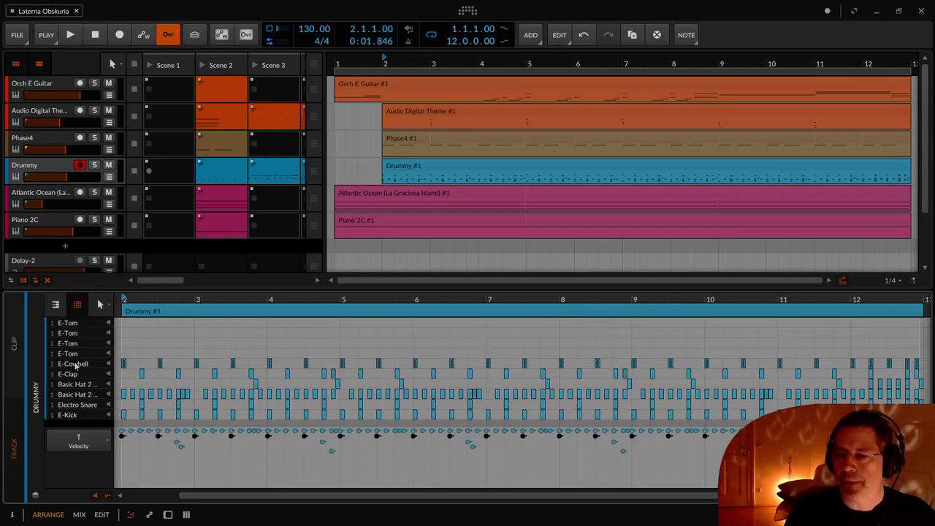
# Step: Remove the E-Cowbell notes in bar 12 from the selection, keeping the earlier cowbell notes selected
pyautogui.hscroll(5, 389, 365)
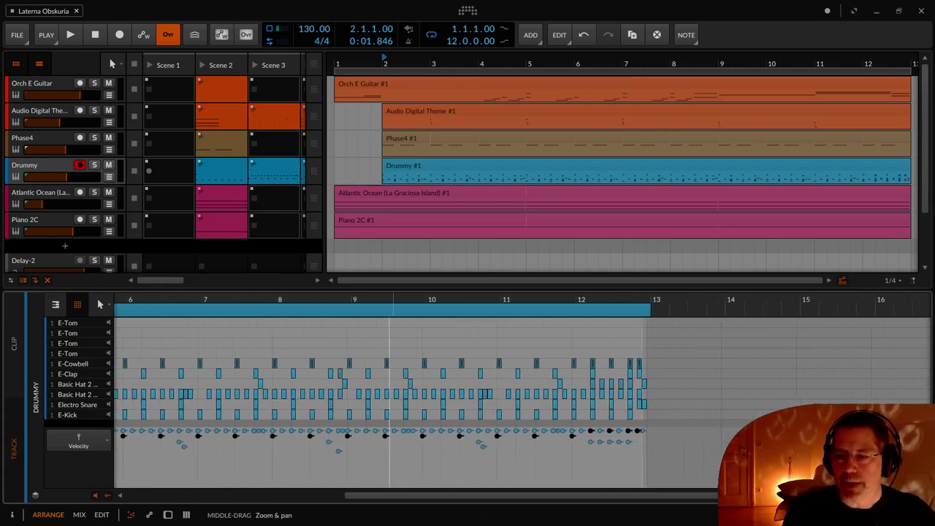
pyautogui.scroll(3, 389, 371)
pyautogui.hscroll(5, 389, 371)
pyautogui.scroll(1, 473, 371)
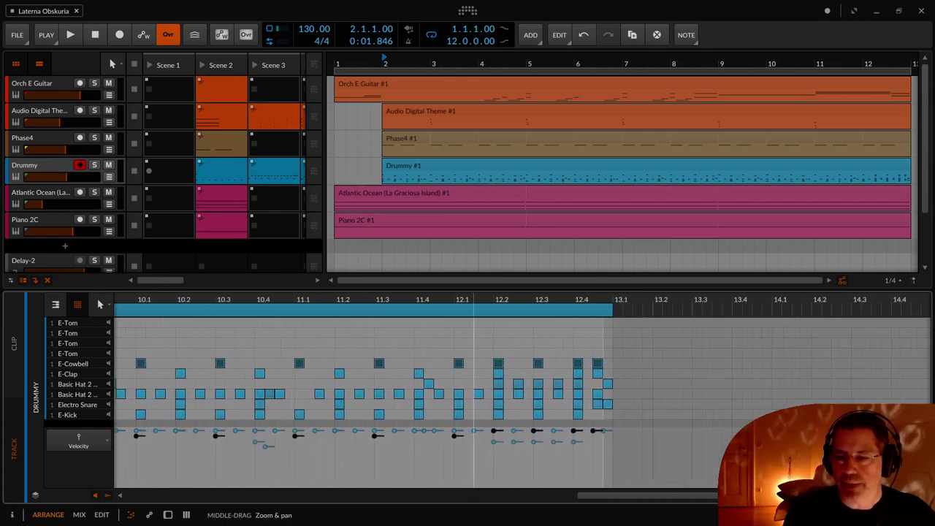
pyautogui.scroll(2, 605, 372)
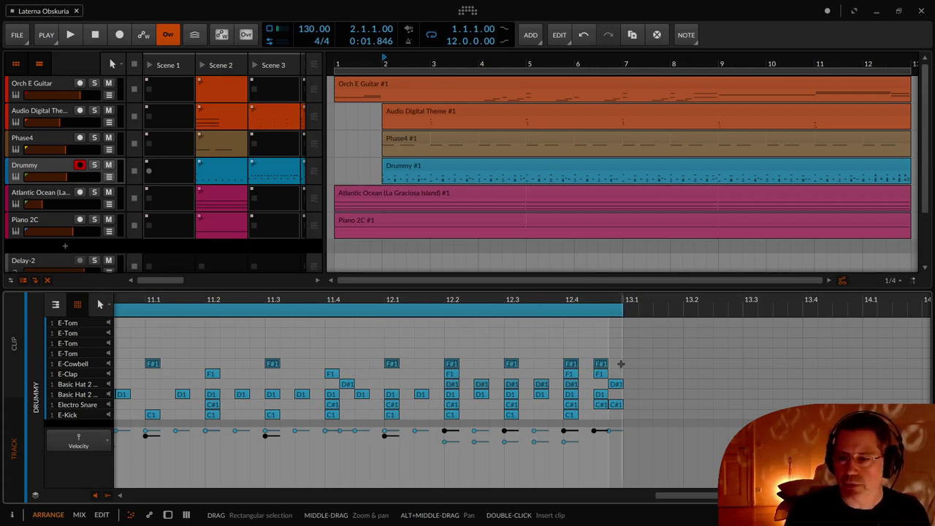
pyautogui.moveTo(620, 363); pyautogui.dragTo(386, 363)
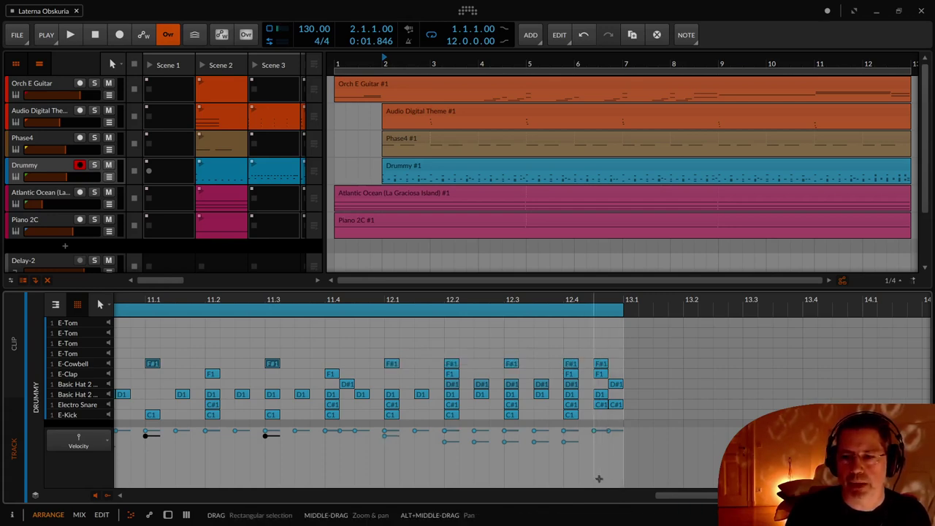
# Step: Add the E-Cowbell notes at 12.1 and 12.2 to the selection one at a time and remove them again
pyautogui.keyDown('ctrl'); pyautogui.click(392, 368); pyautogui.keyUp('ctrl')
pyautogui.keyDown('ctrl'); pyautogui.click(452, 363); pyautogui.keyUp('ctrl')
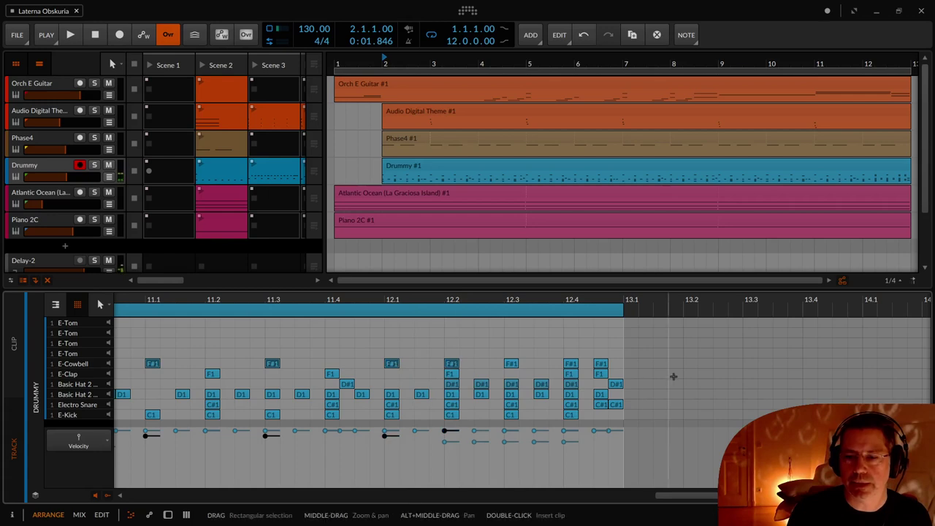
pyautogui.keyDown('ctrl'); pyautogui.click(452, 363); pyautogui.keyUp('ctrl')
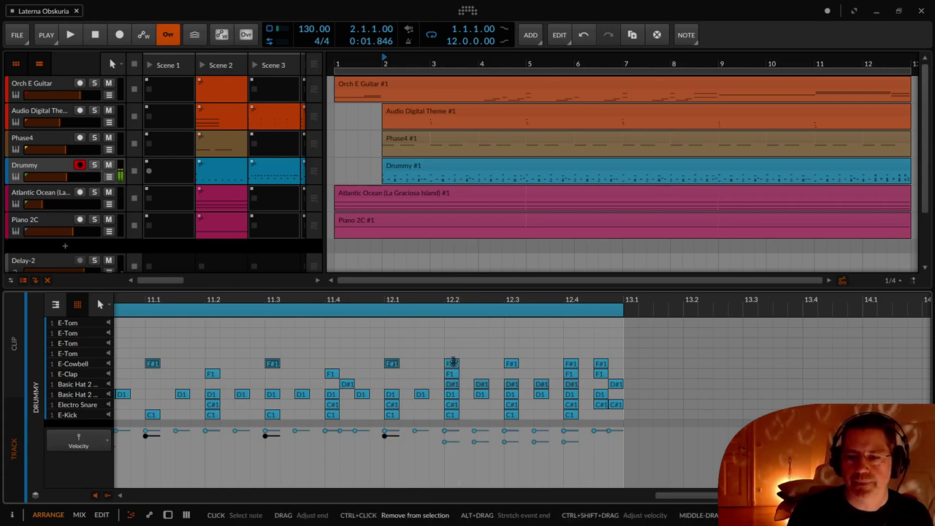
pyautogui.keyDown('ctrl'); pyautogui.click(392, 365); pyautogui.keyUp('ctrl')
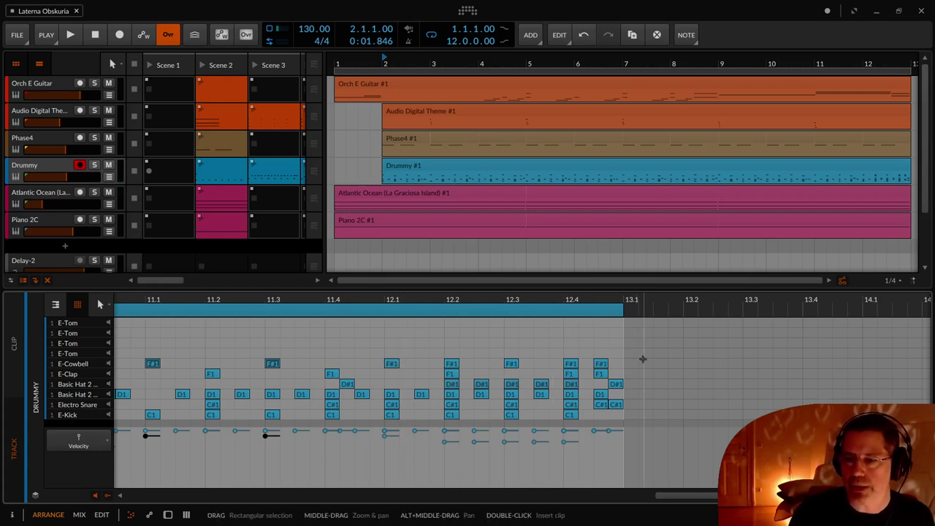
# Step: Toggle the last two E-Cowbell notes and the whole bar 12 cowbell group into the selection and back out with selection rectangles
pyautogui.moveTo(613, 363); pyautogui.dragTo(558, 363)
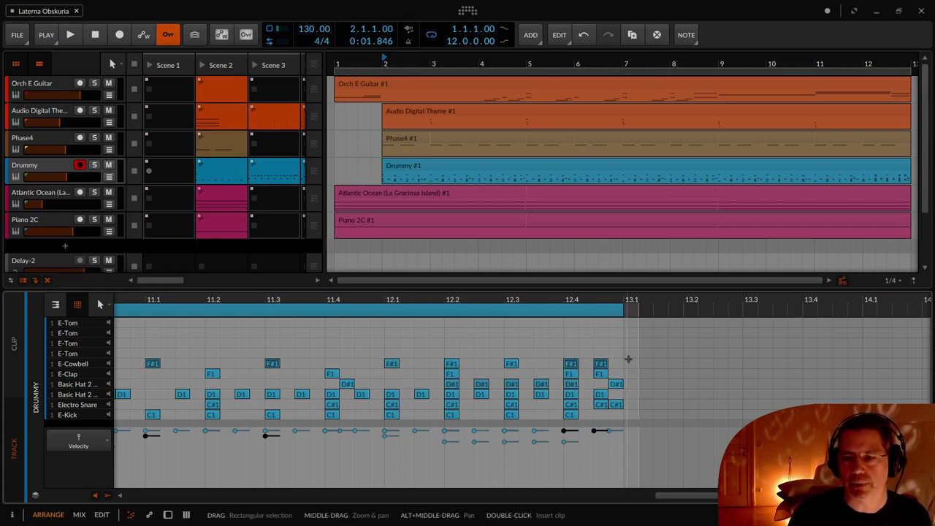
pyautogui.moveTo(637, 363); pyautogui.dragTo(564, 359)
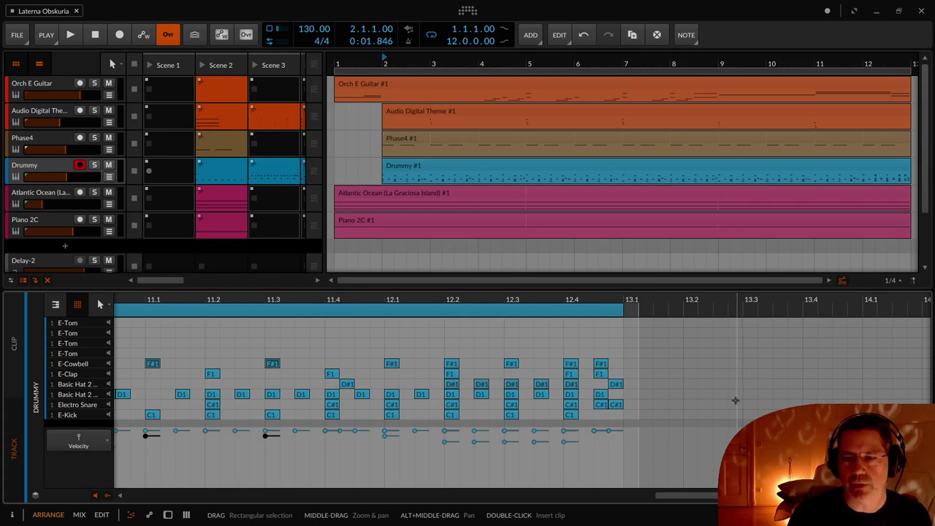
pyautogui.moveTo(631, 359); pyautogui.dragTo(385, 359)
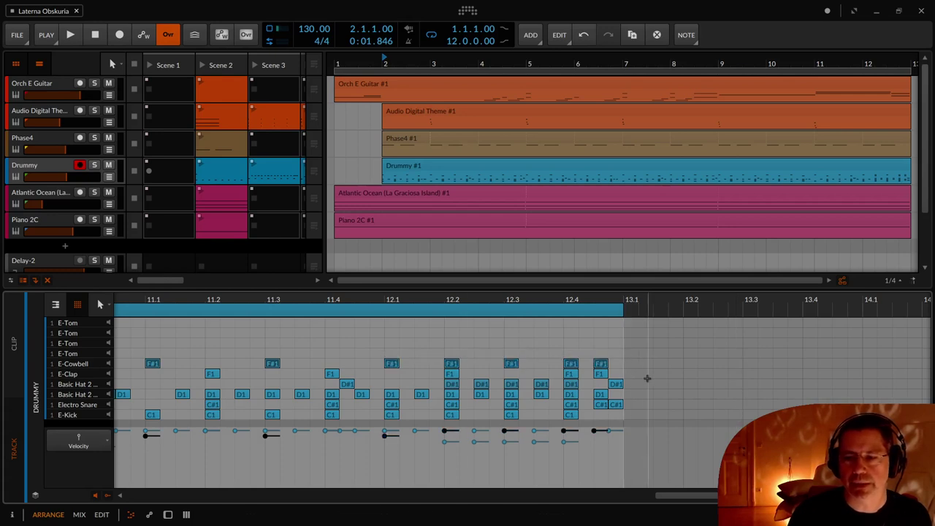
pyautogui.moveTo(642, 365); pyautogui.dragTo(385, 351)
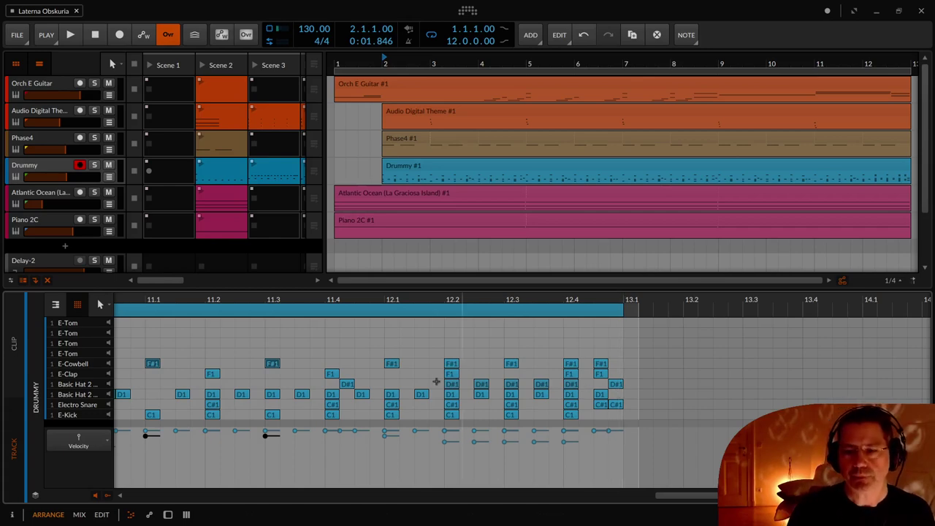
# Step: Delete the selected E-Cowbell notes in bars 2 to 11 of the Drummy clip
pyautogui.moveTo(324, 382); pyautogui.dragTo(768, 383)
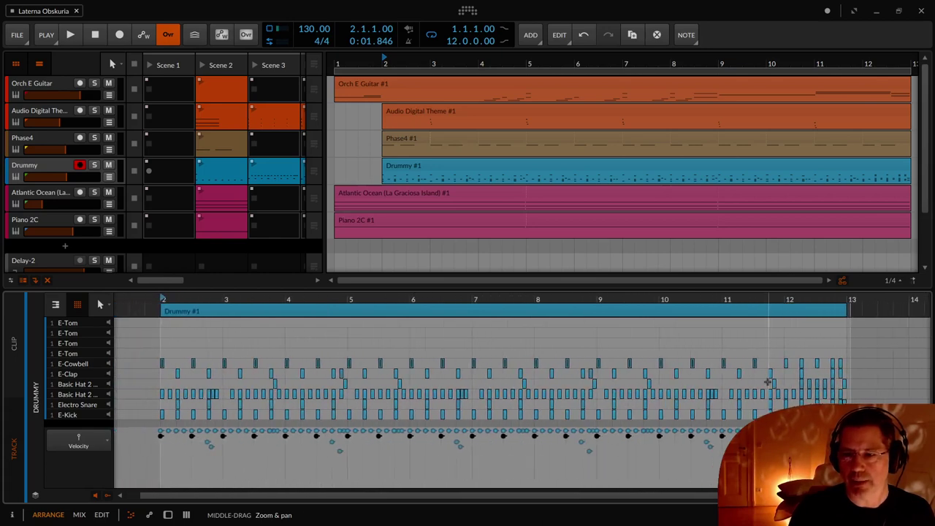
pyautogui.press('Delete')
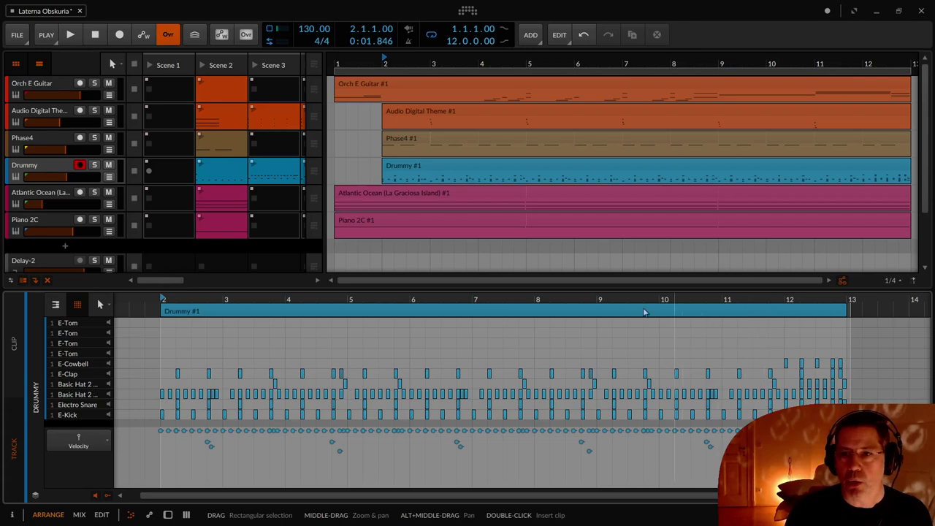
# Step: Play the arrangement from bar 2 at the start of the Drummy clip and stop playback
pyautogui.click(386, 163)
pyautogui.press('space')
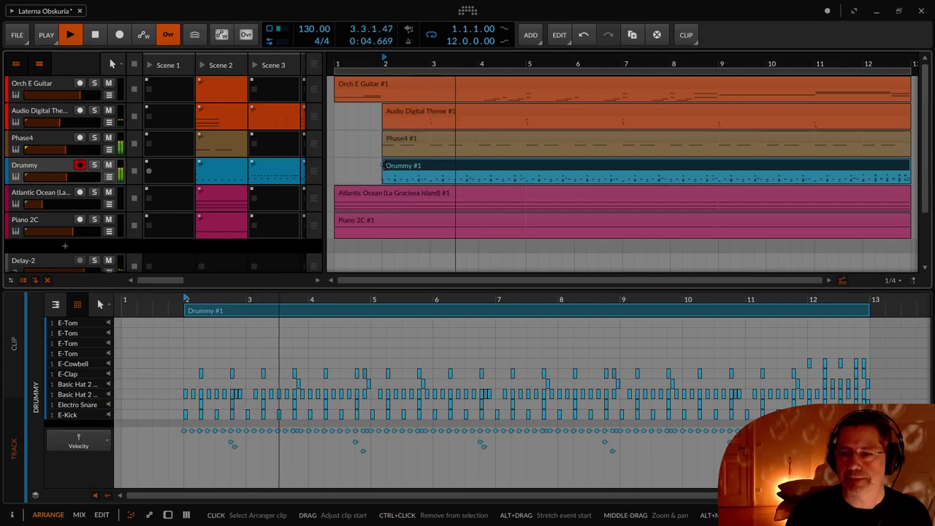
pyautogui.press('space')
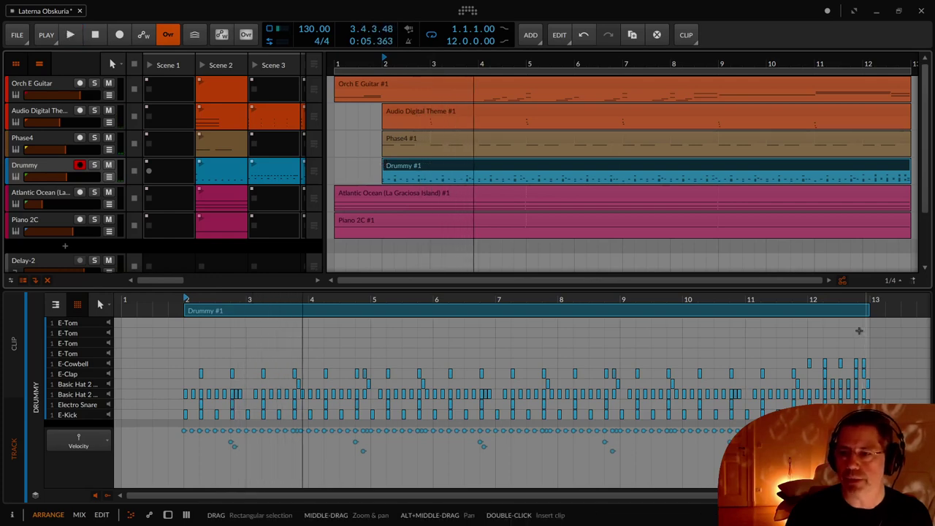
# Step: Set the playback start to bar 12, listen to the drum fill, and stop with the playhead reset to the beginning
pyautogui.click(809, 299)
pyautogui.press('space')
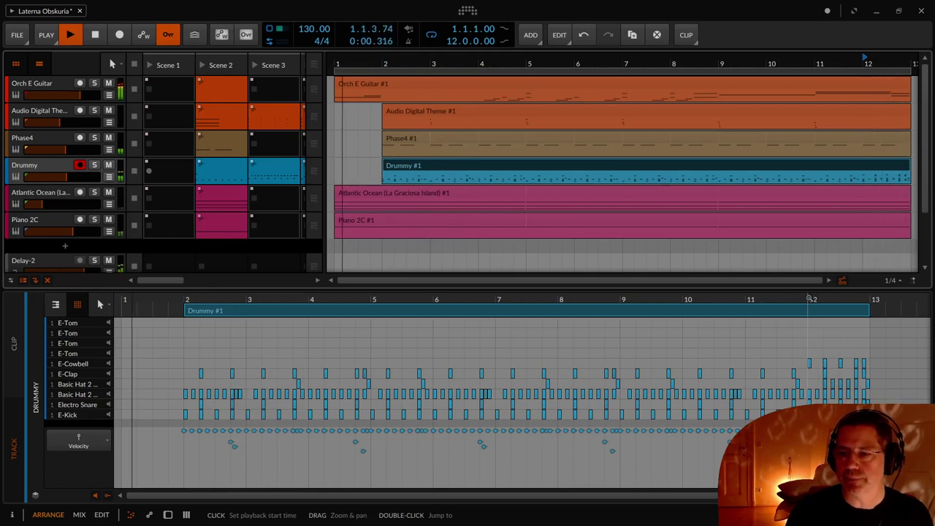
pyautogui.press('space')
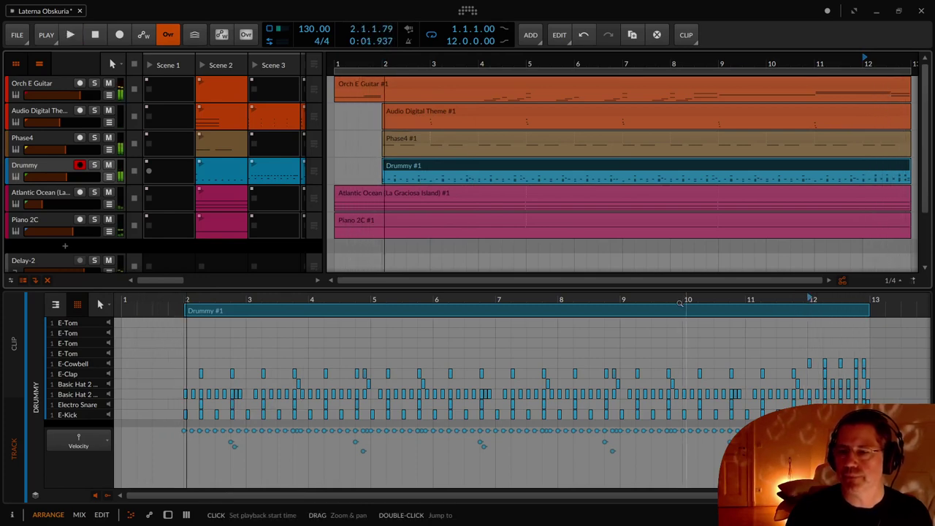
pyautogui.click(95, 37)
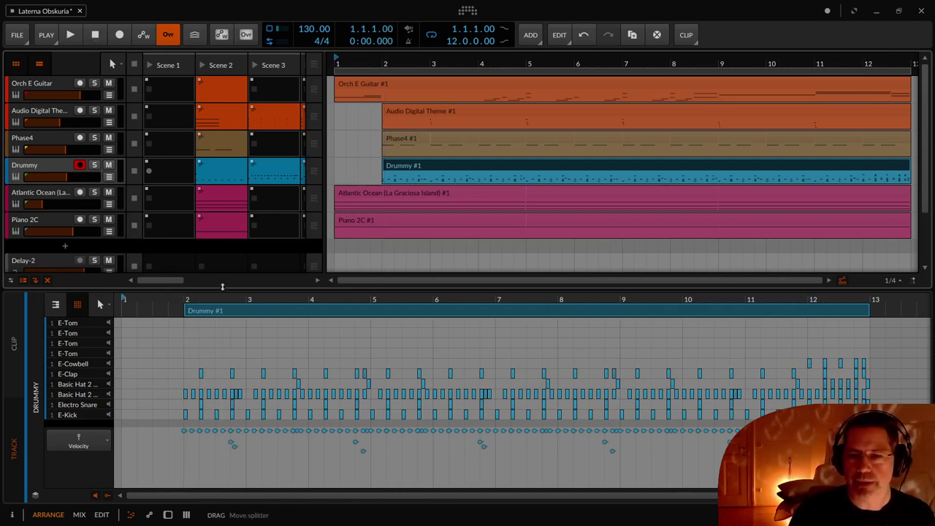
# Step: Hide the detail editor and the clip launcher so that only the arranger timeline is shown
pyautogui.moveTo(222, 285); pyautogui.dragTo(223, 300)
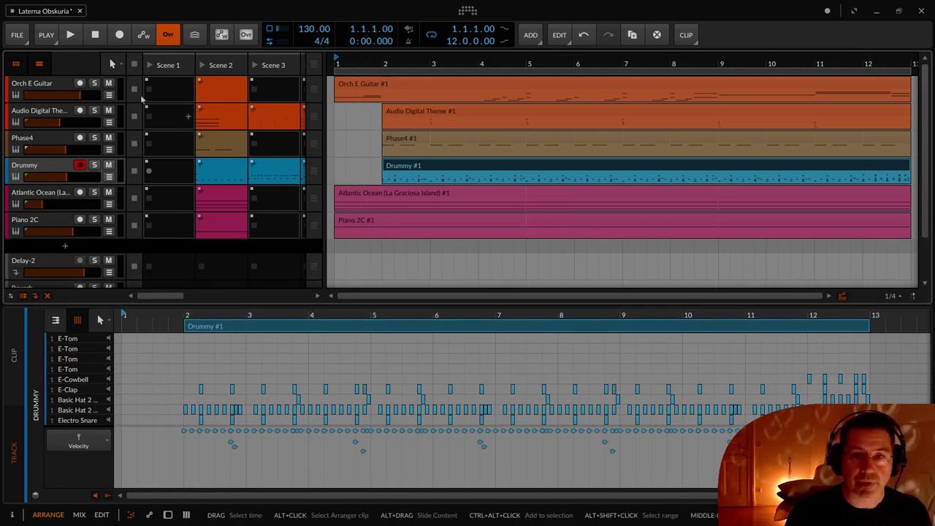
pyautogui.press('d')
pyautogui.press('d')
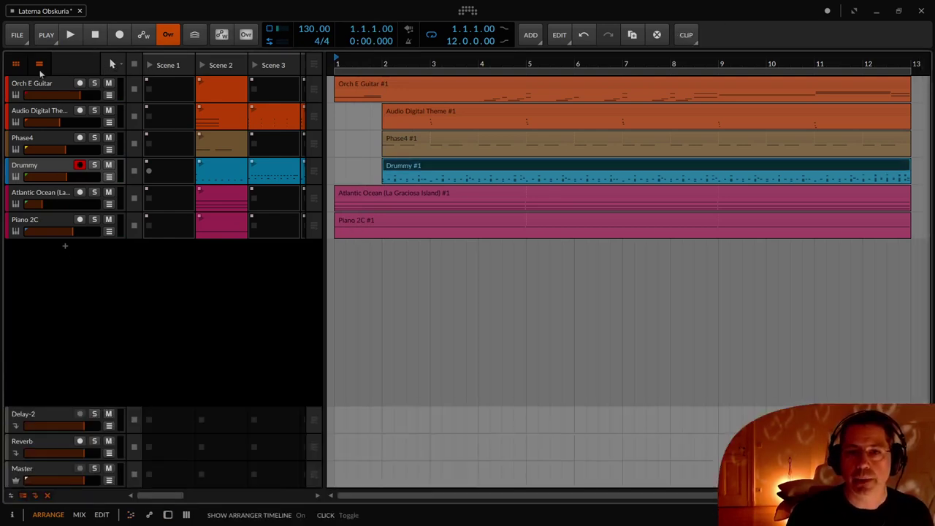
pyautogui.click(16, 64)
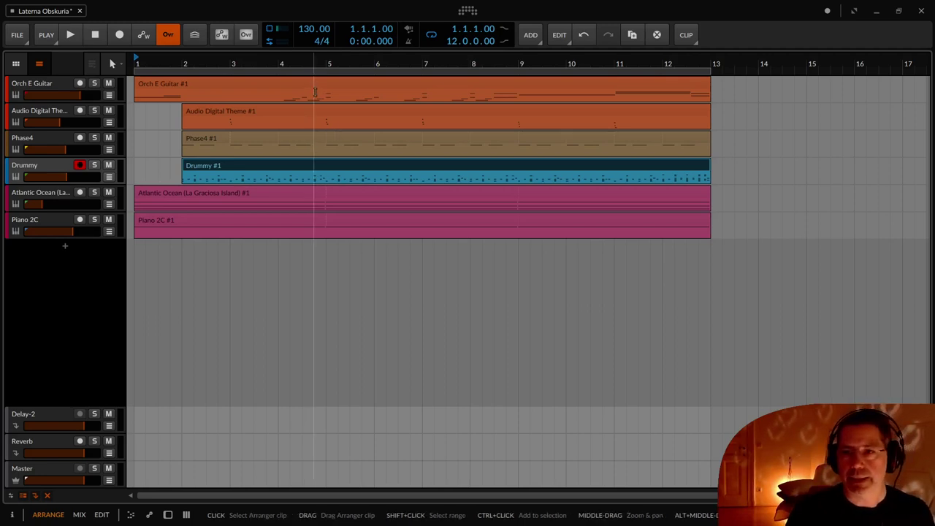
# Step: Split the Orch E Guitar clip at bars 5 and 6 and delete the bar 5 segment
pyautogui.moveTo(326, 96)
pyautogui.mouseDown()
pyautogui.moveTo(321, 59)
pyautogui.moveTo(332, 85)
pyautogui.mouseUp()
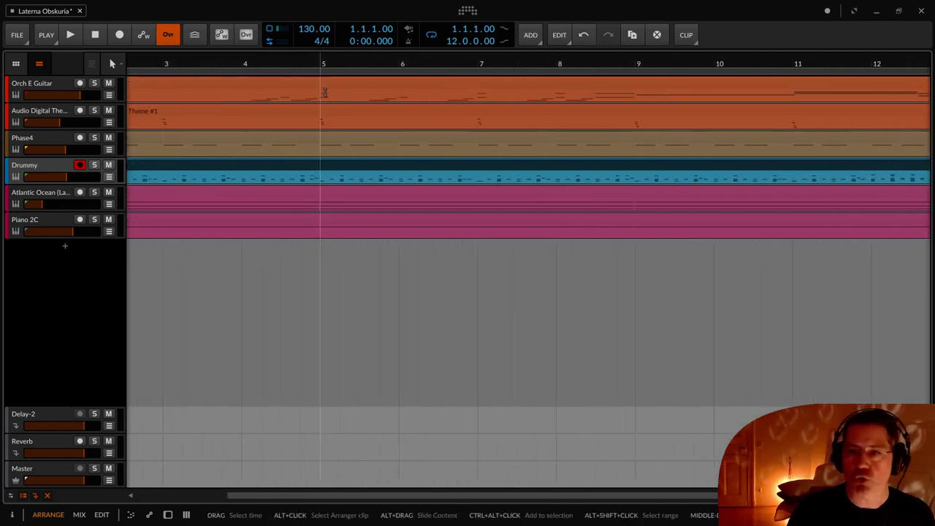
pyautogui.click(323, 83)
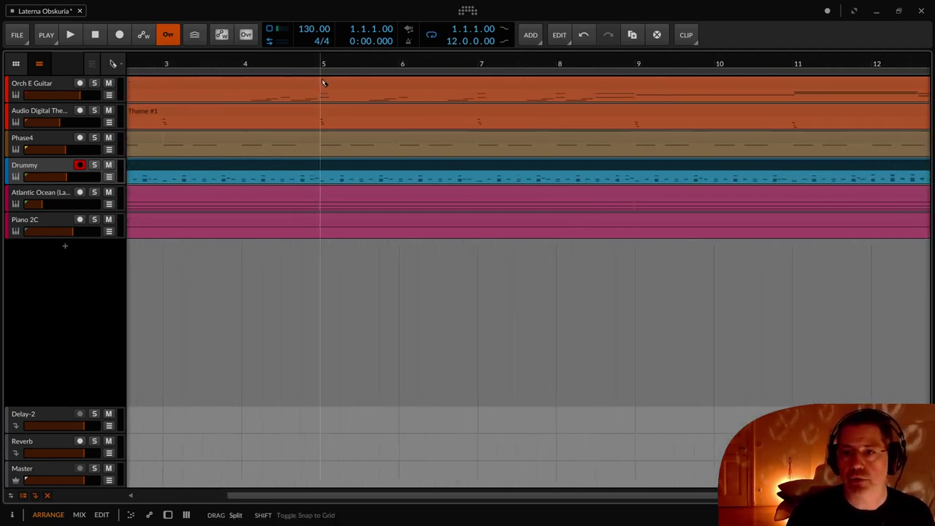
pyautogui.press('1')
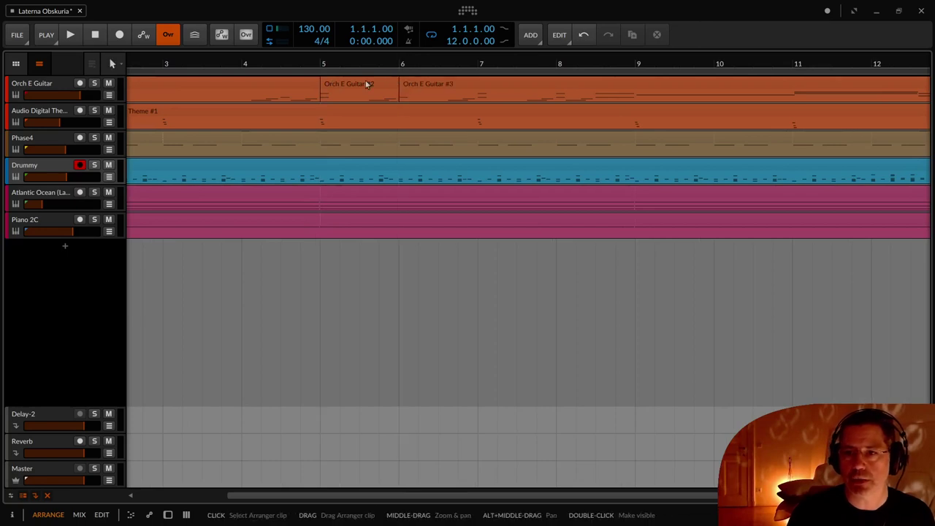
pyautogui.click(365, 81)
pyautogui.press('Delete')
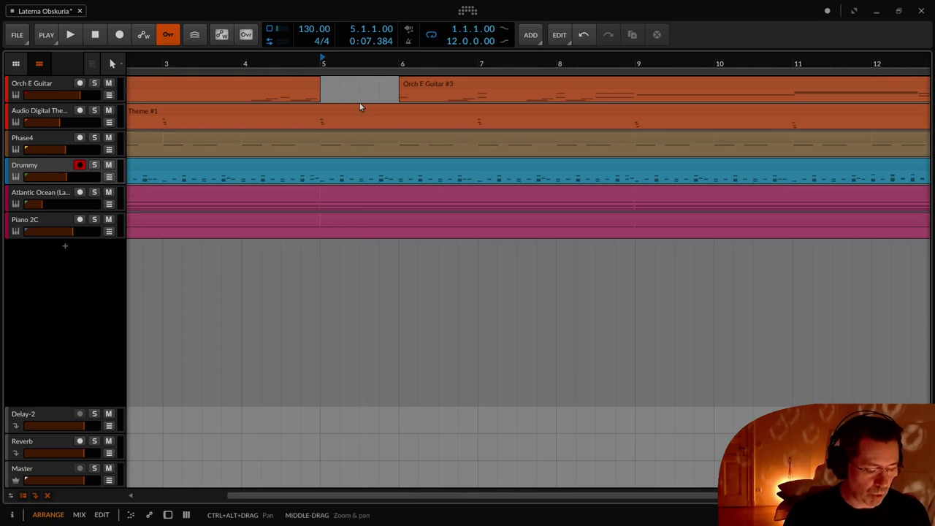
# Step: Undo the deletion of the bar 5 segment and the split of the Orch E Guitar clip
pyautogui.hotkey('ctrl', 'z')
pyautogui.hotkey('ctrl', 'z')
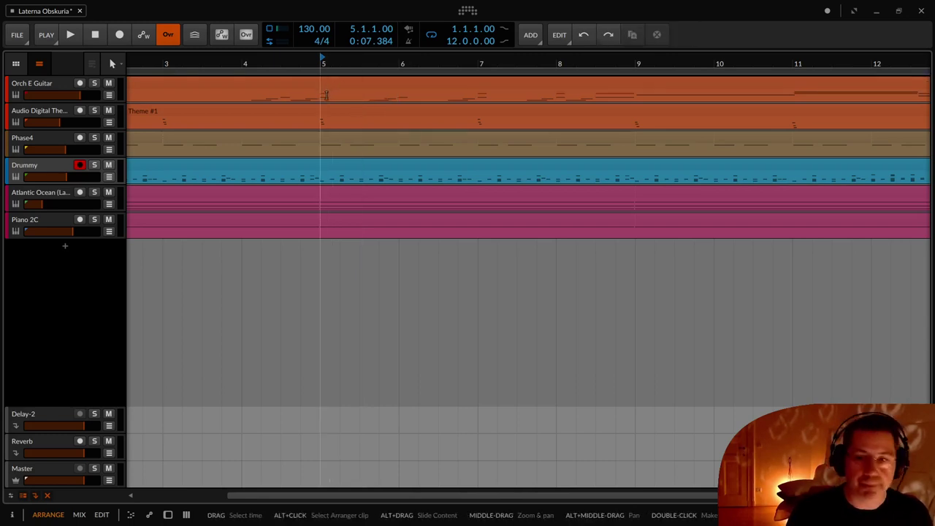
# Step: Split the Orch E Guitar, Audio Digital Theme and Phase4 clips at bars 5 and 6
pyautogui.press('5')
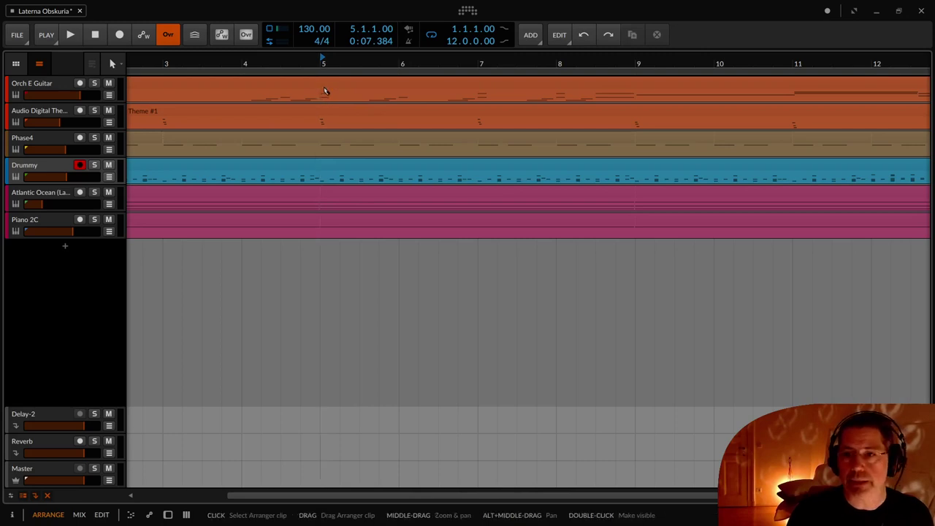
pyautogui.click(320, 118)
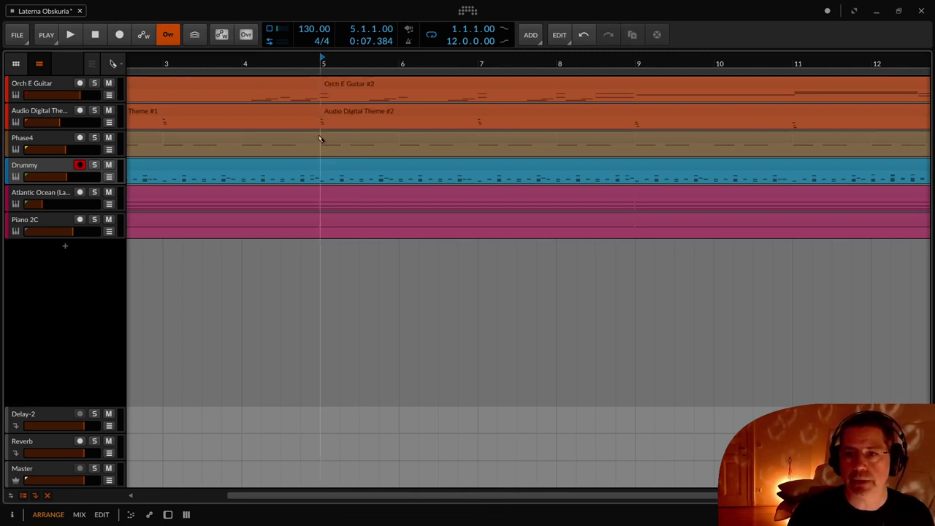
pyautogui.click(321, 145)
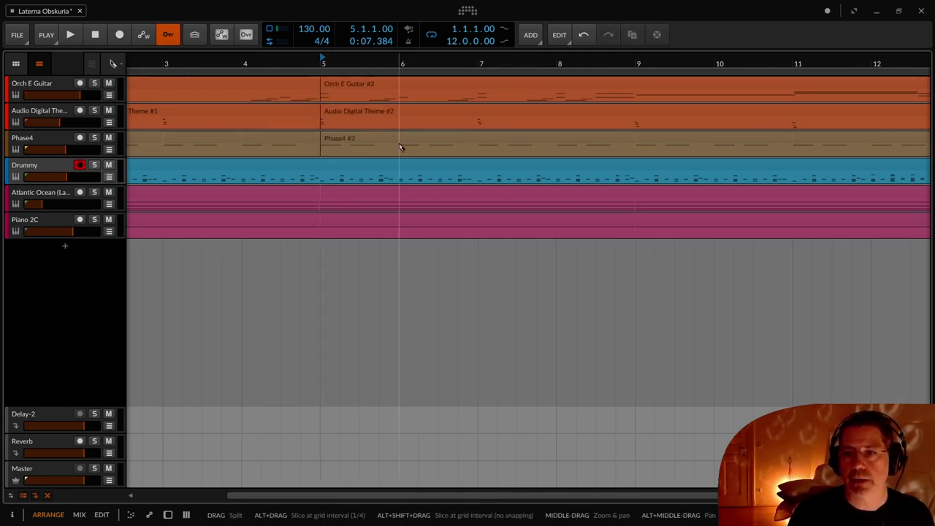
pyautogui.click(400, 144)
pyautogui.click(398, 118)
pyautogui.click(398, 90)
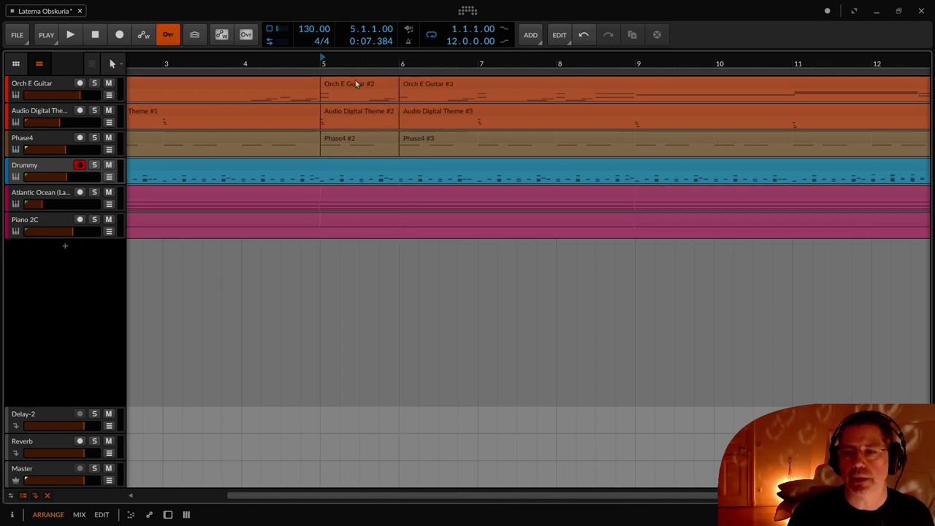
pyautogui.press('1')
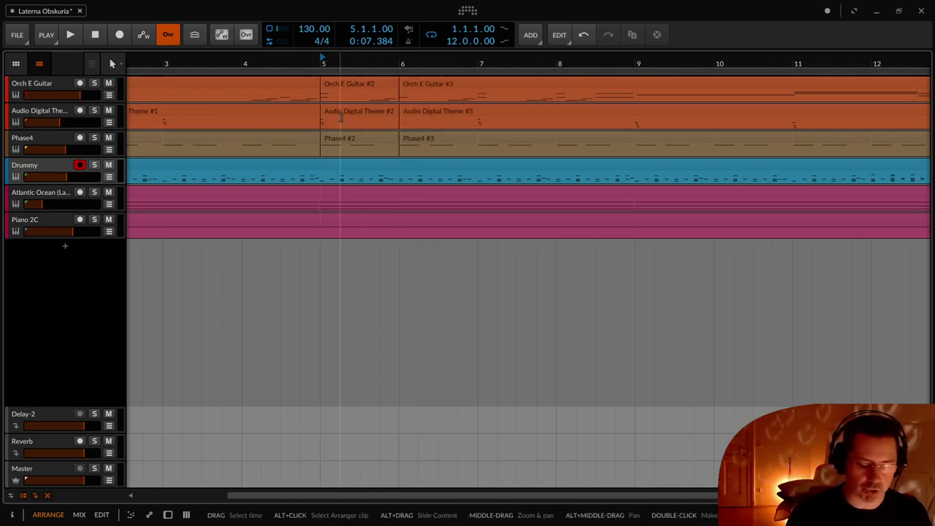
# Step: Undo all the splits on the Orch E Guitar, Audio Digital Theme and Phase4 clips
pyautogui.hotkey('ctrl', 'z')
pyautogui.hotkey('ctrl', 'z')
pyautogui.hotkey('ctrl', 'z')
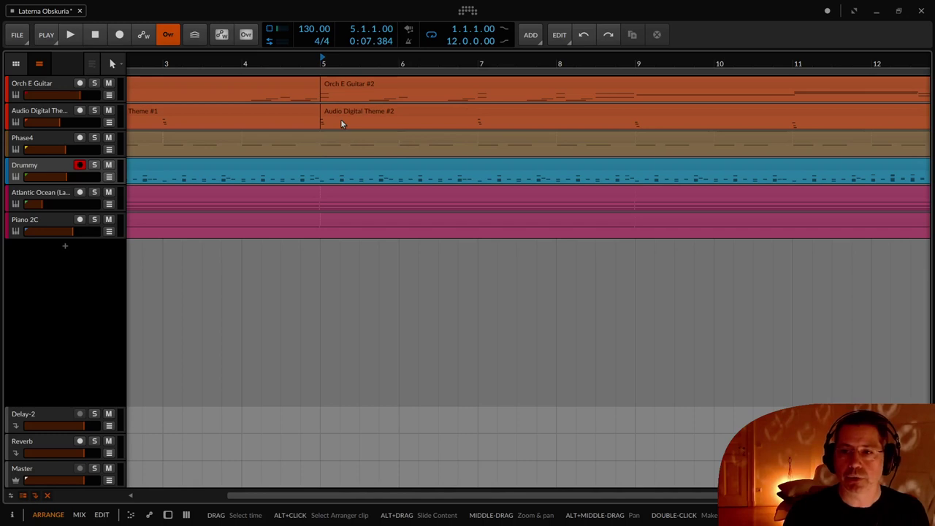
pyautogui.hotkey('ctrl', 'z')
pyautogui.hotkey('ctrl', 'z')
pyautogui.hotkey('ctrl', 'z')
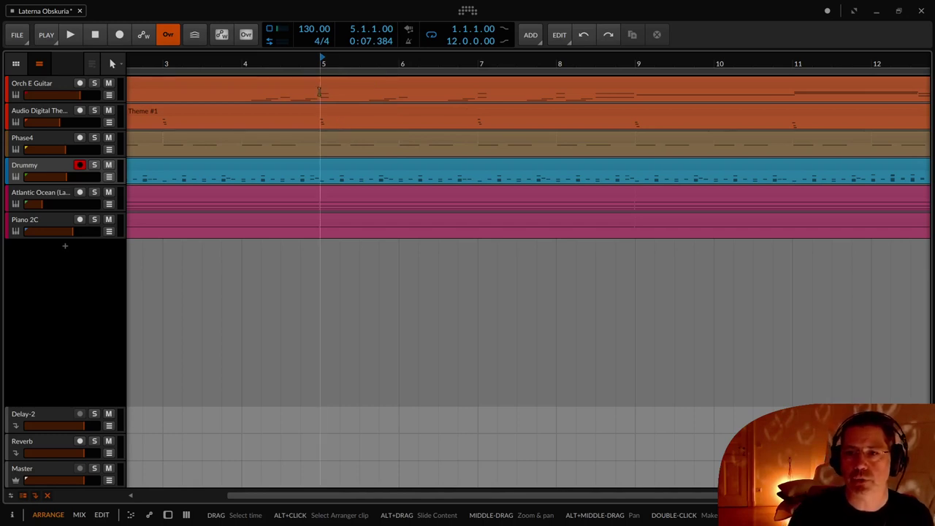
# Step: Select bar 5 across the four tracks from Orch E Guitar to Drummy, split their clips at the range edges, and undo the split
pyautogui.moveTo(319, 91); pyautogui.dragTo(395, 93)
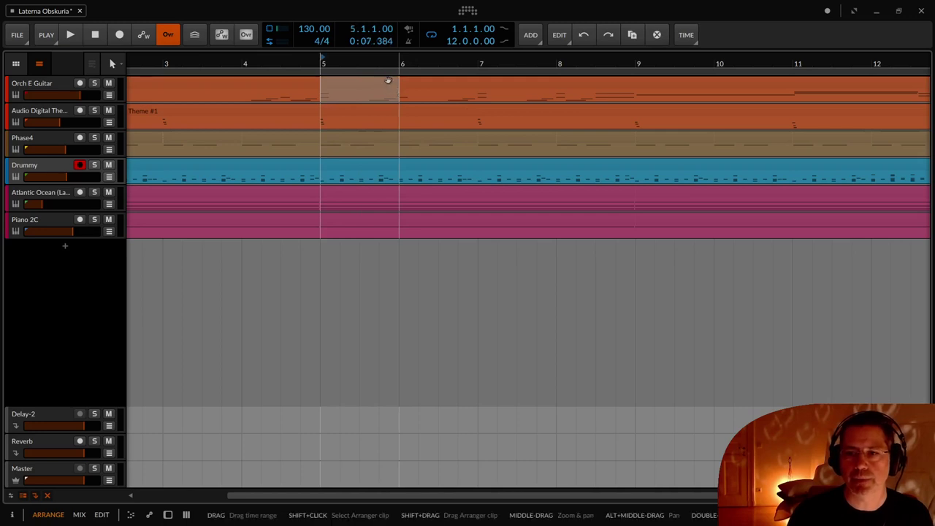
pyautogui.click(407, 89)
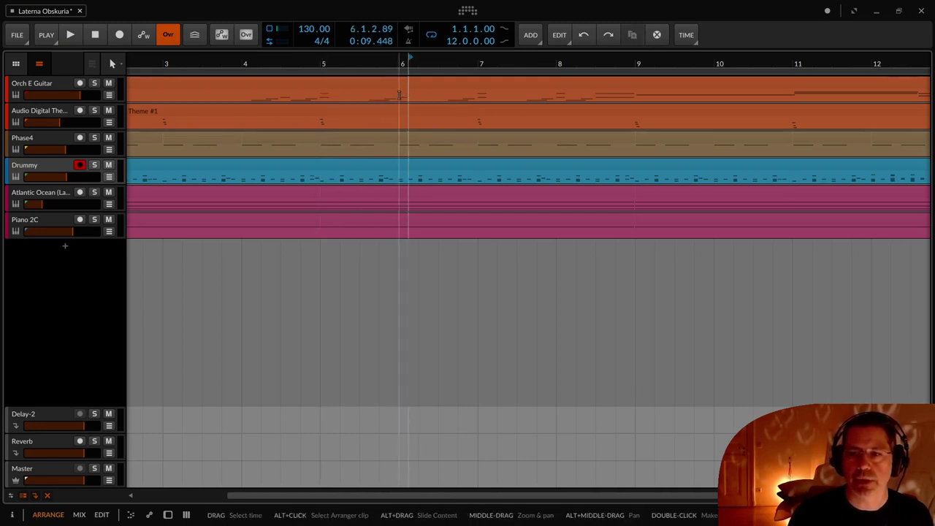
pyautogui.moveTo(400, 95); pyautogui.dragTo(325, 168)
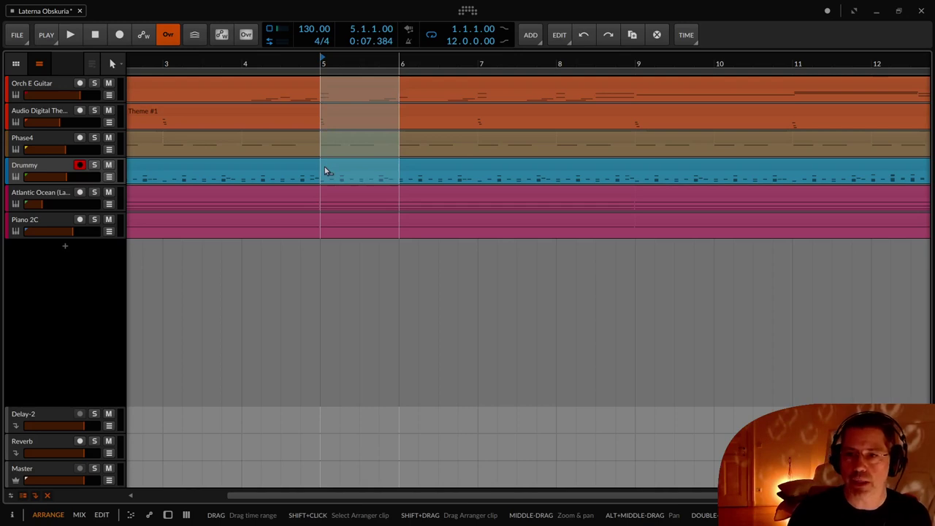
pyautogui.doubleClick(326, 169)
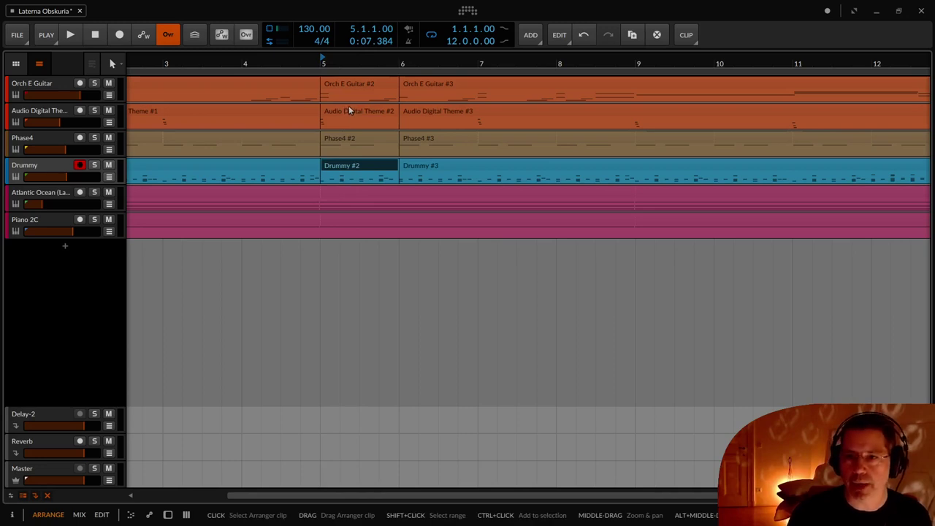
pyautogui.hotkey('ctrl', 'z')
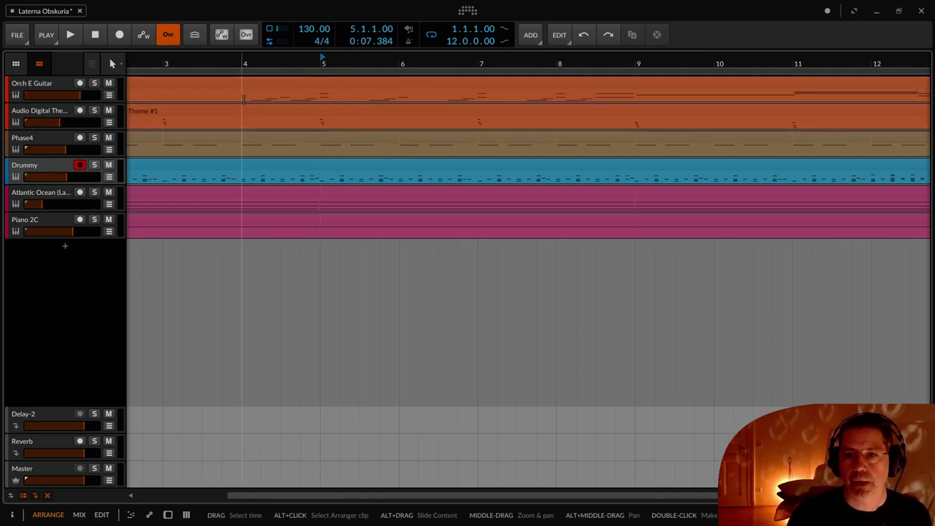
# Step: Insert silence over bars 4 to 6 on all six instrument tracks twice, undoing it each time
pyautogui.moveTo(242, 98); pyautogui.dragTo(401, 232)
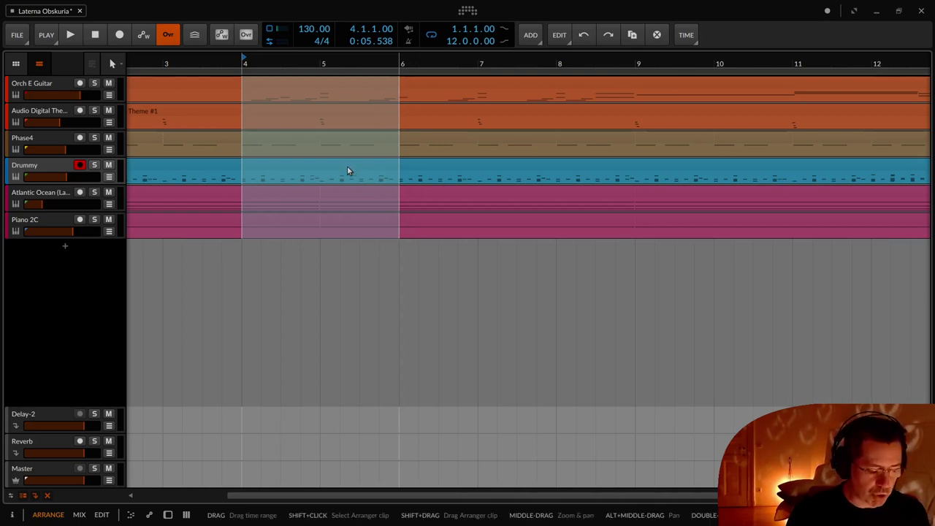
pyautogui.press('Delete')
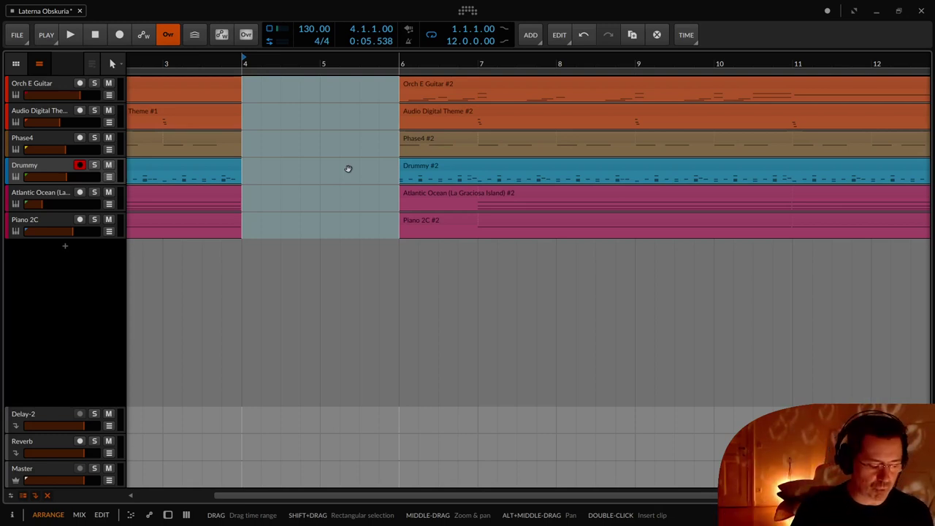
pyautogui.hotkey('ctrl', 'z')
pyautogui.moveTo(349, 169); pyautogui.dragTo(297, 219)
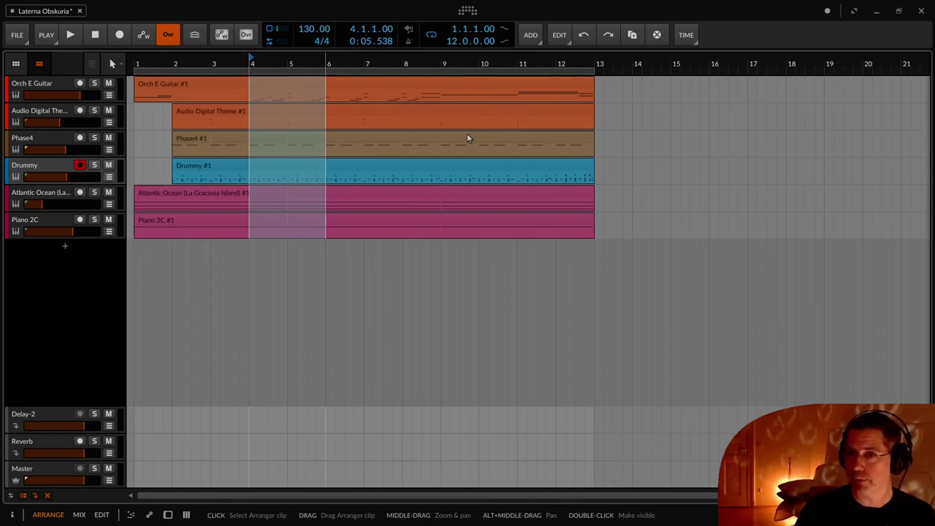
pyautogui.hotkey('ctrl', 'shift', 'z')
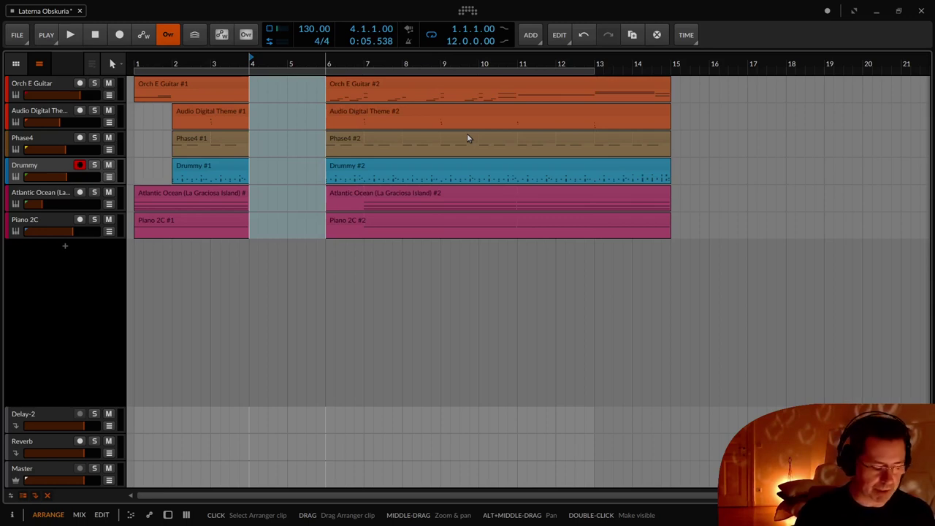
pyautogui.hotkey('ctrl', 'z')
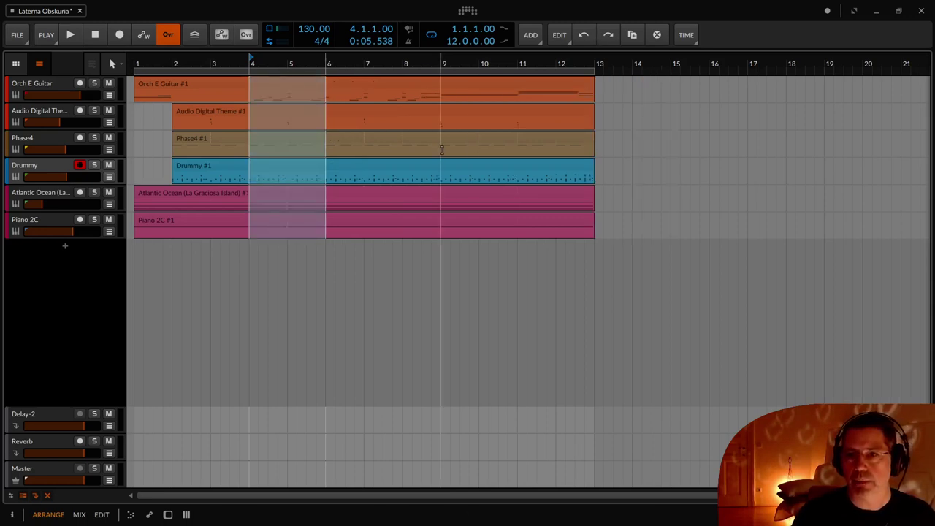
# Step: Insert silence from bar 4 to bar 6 on the Orch E Guitar track only, and undo it
pyautogui.click(432, 136)
pyautogui.moveTo(328, 97); pyautogui.dragTo(254, 99)
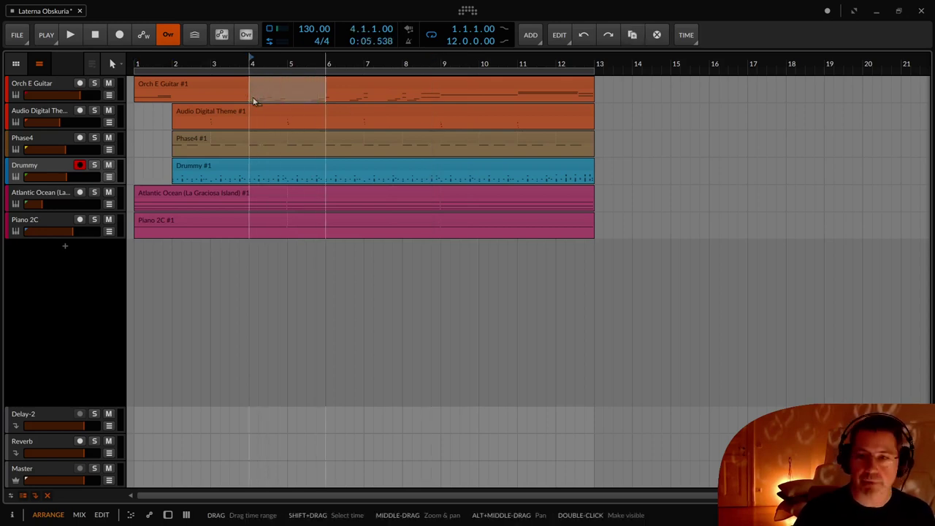
pyautogui.hotkey('ctrl', 'shift', 'space')
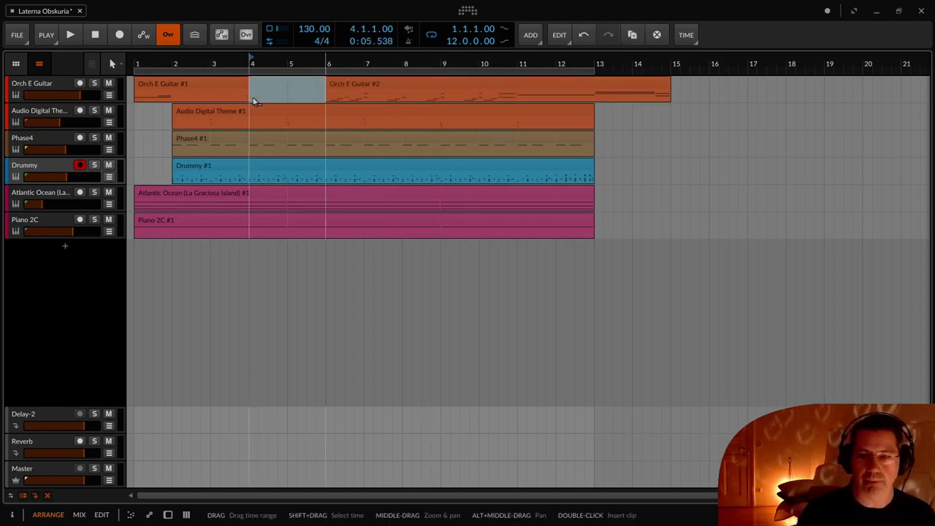
pyautogui.hotkey('ctrl', 'z')
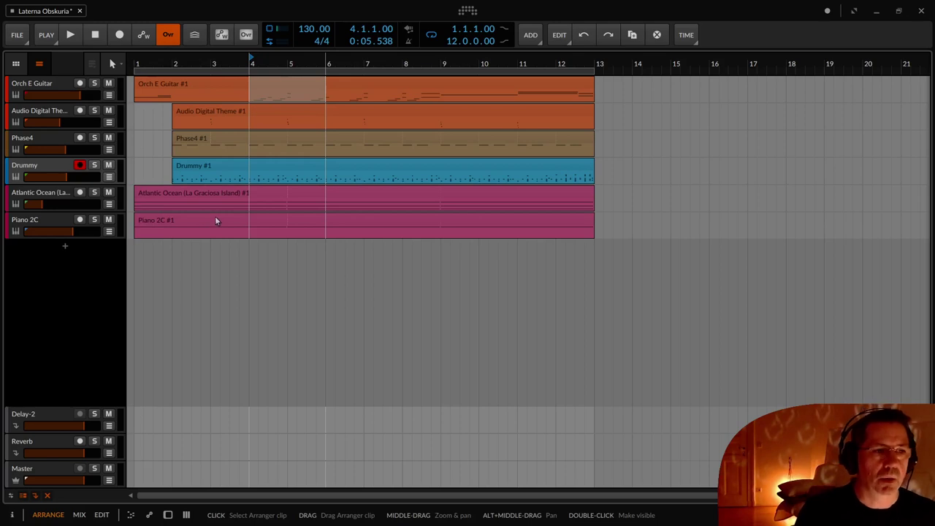
# Step: Select bar 5 across all six instrument tracks, remove that time range so the following material closes the gap, and undo the removal
pyautogui.click(352, 146)
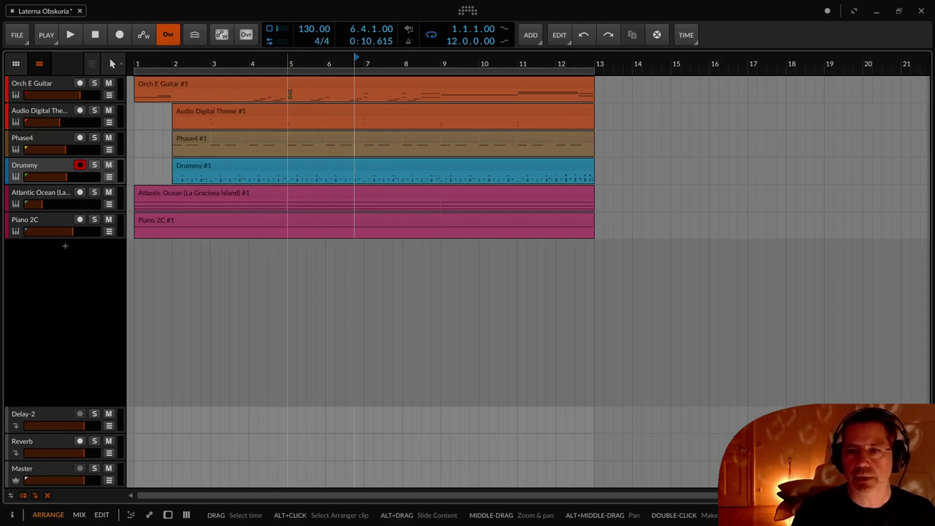
pyautogui.moveTo(290, 94); pyautogui.dragTo(327, 233)
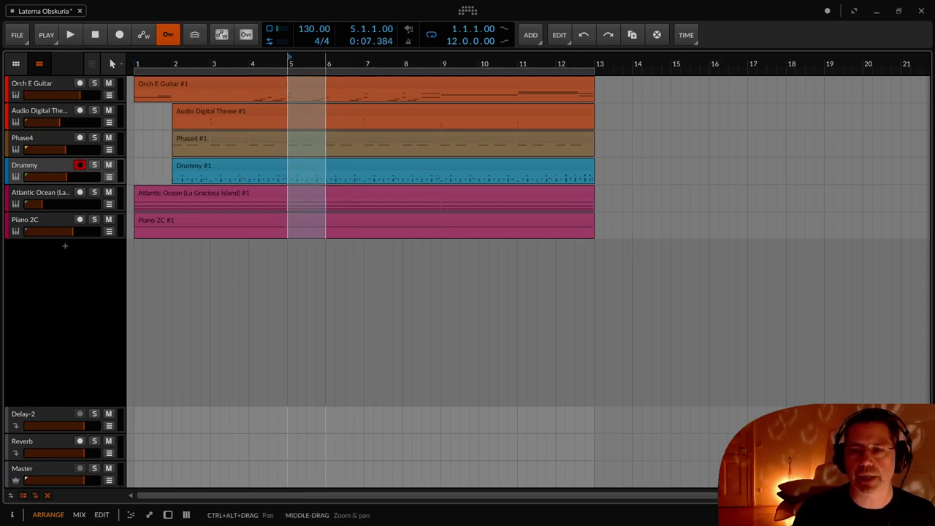
pyautogui.moveTo(339, 190); pyautogui.dragTo(374, 189)
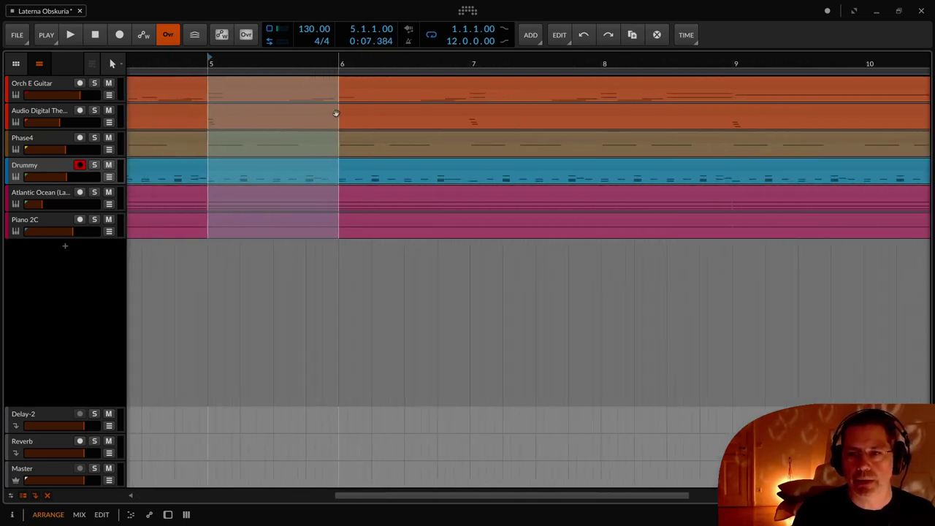
pyautogui.moveTo(338, 89); pyautogui.dragTo(340, 87)
pyautogui.moveTo(339, 182); pyautogui.dragTo(379, 161)
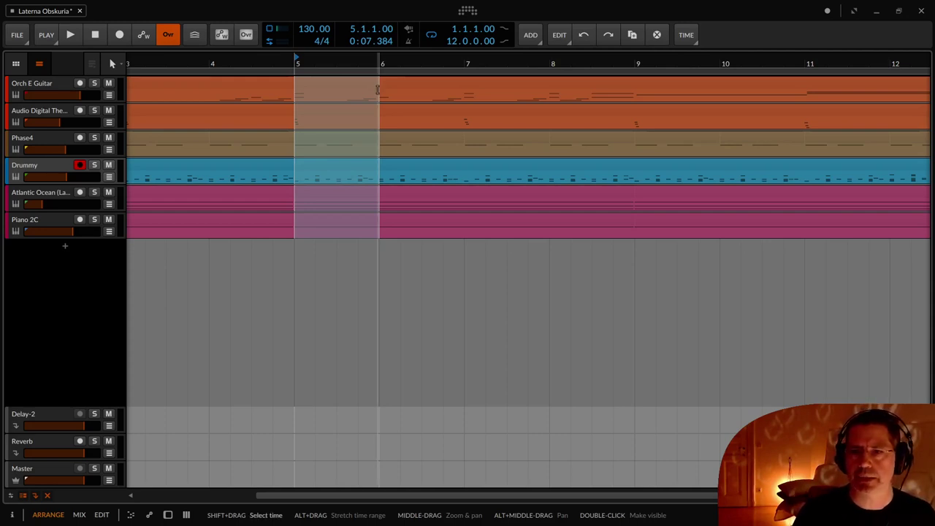
pyautogui.hotkey('ctrl', 'shift', 'x')
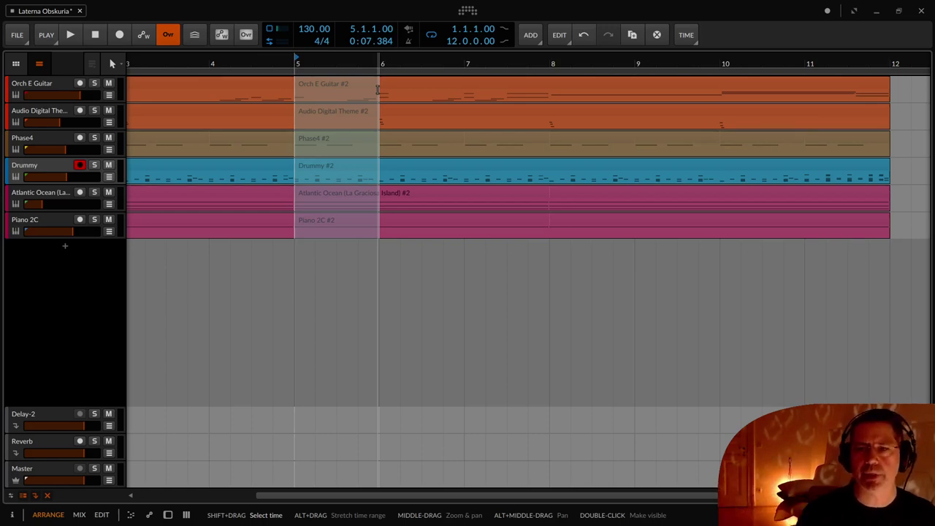
pyautogui.hotkey('ctrl', 'z')
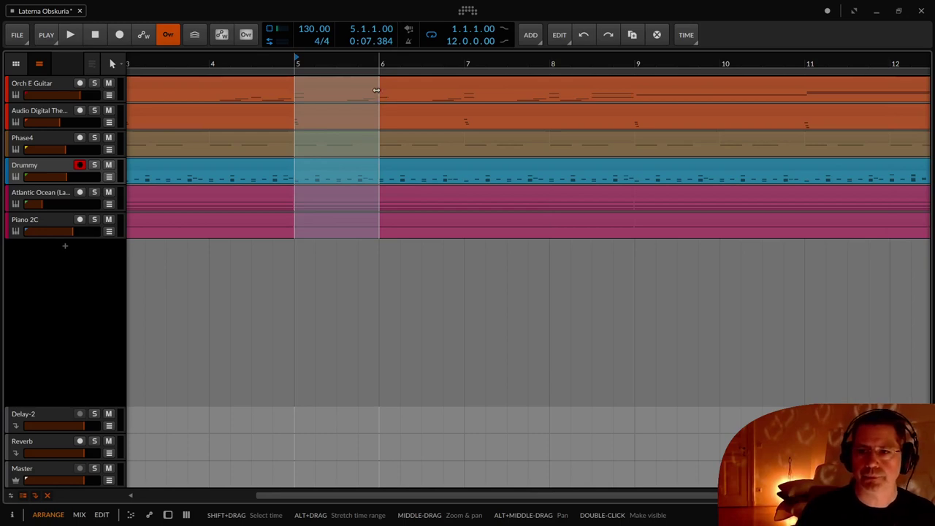
# Step: Repeat the removal of the bar 5 time range with the end of the arrangement in view, and undo it
pyautogui.scroll(-5, 387, 138)
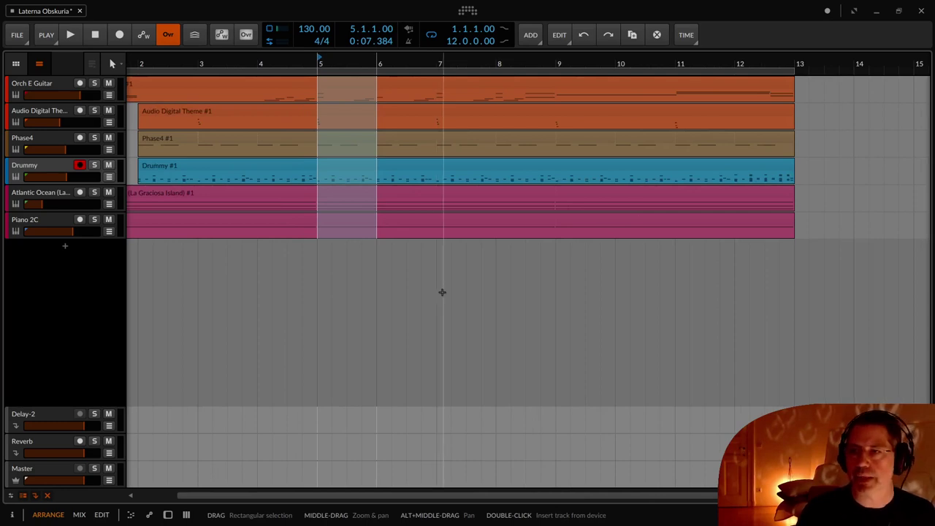
pyautogui.hotkey('ctrl', 'shift', 'x')
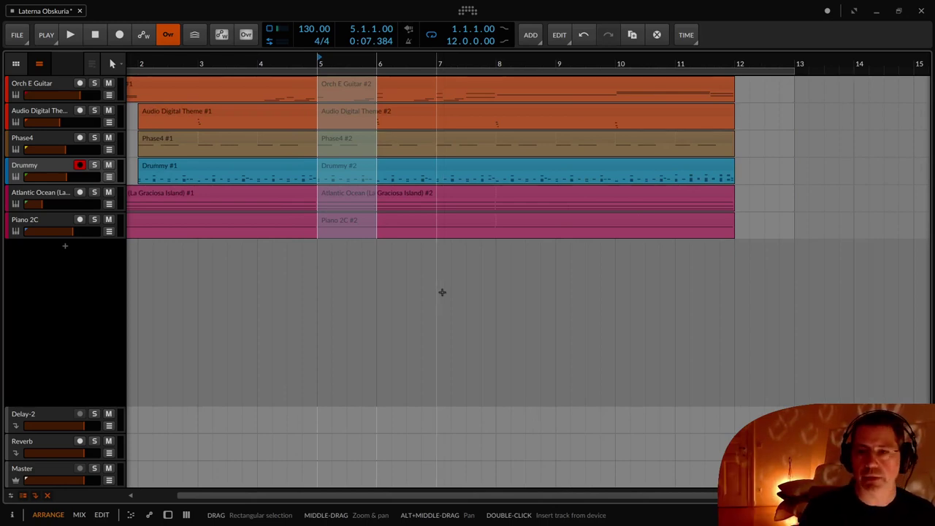
pyautogui.hotkey('ctrl', 'z')
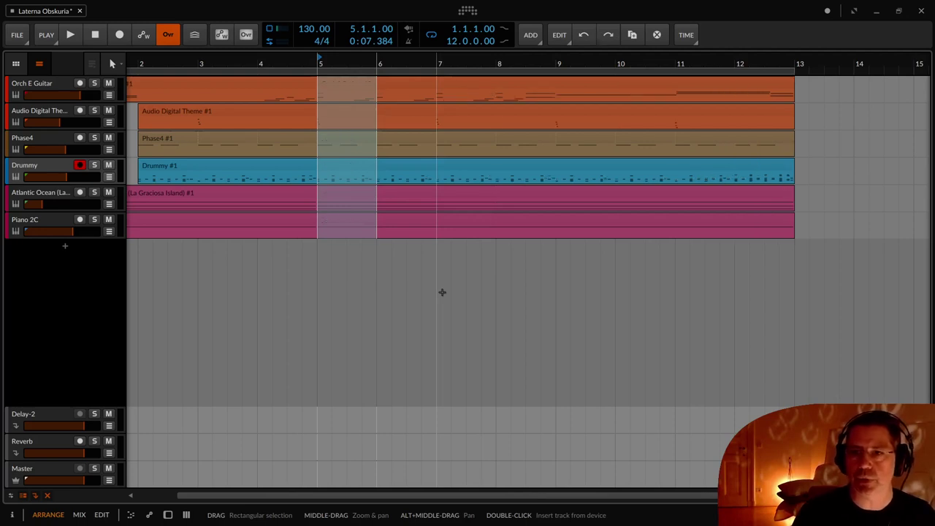
# Step: Duplicate bar 5 on all six instrument tracks, pushing the following material one bar later, and undo the duplication
pyautogui.click(399, 219)
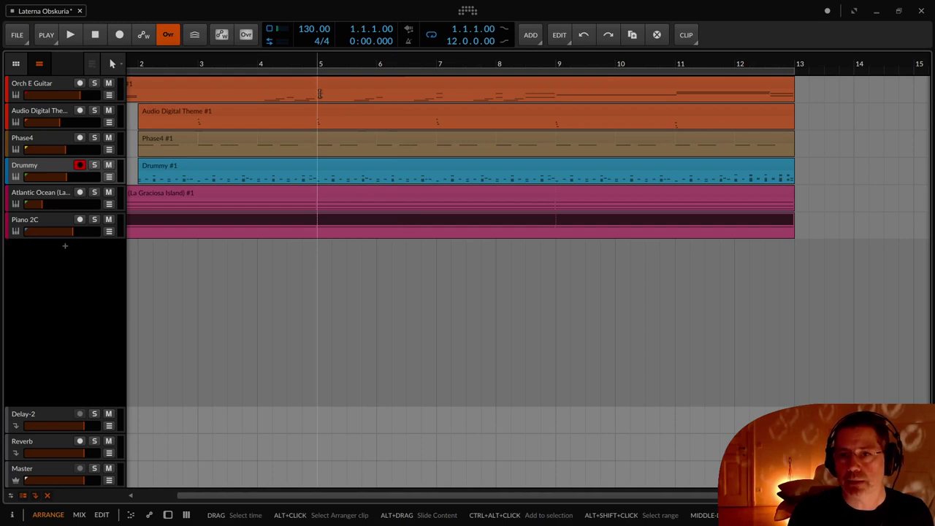
pyautogui.click(319, 95)
pyautogui.moveTo(319, 96); pyautogui.dragTo(378, 234)
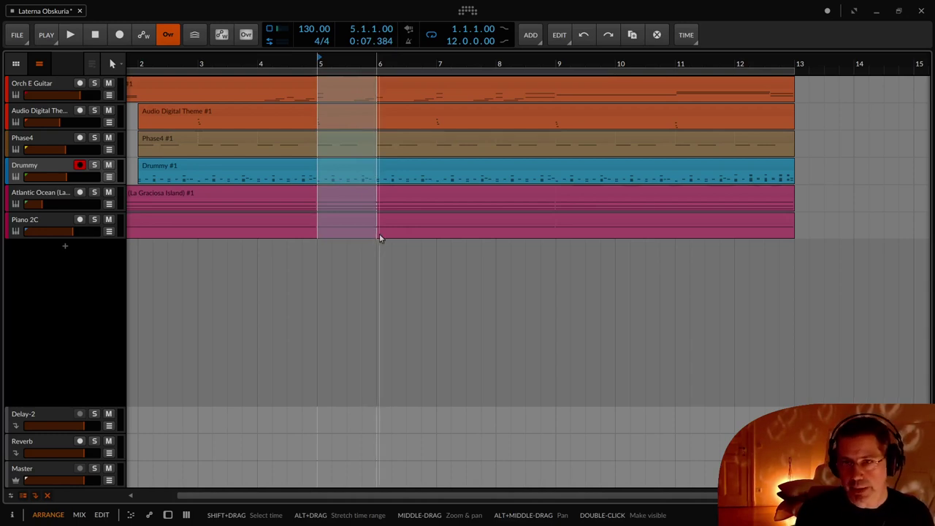
pyautogui.hotkey('ctrl', 'd')
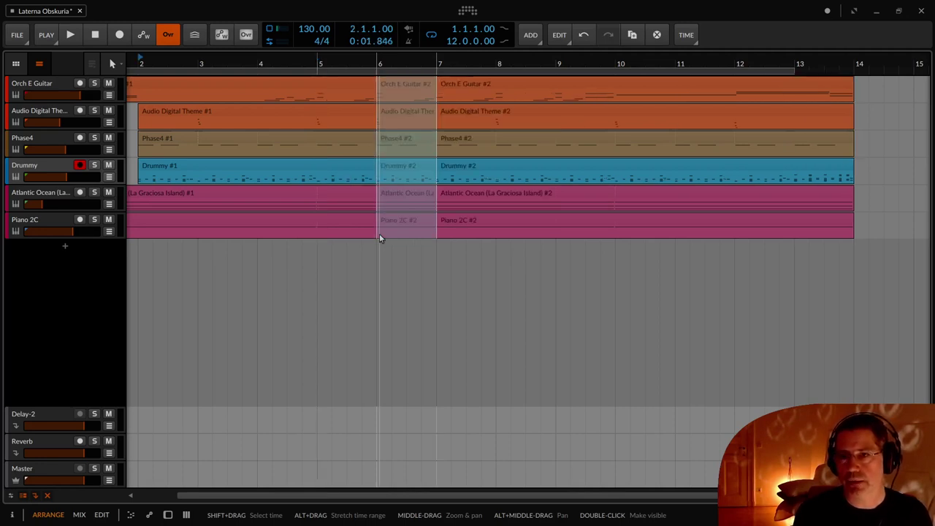
pyautogui.click(354, 94)
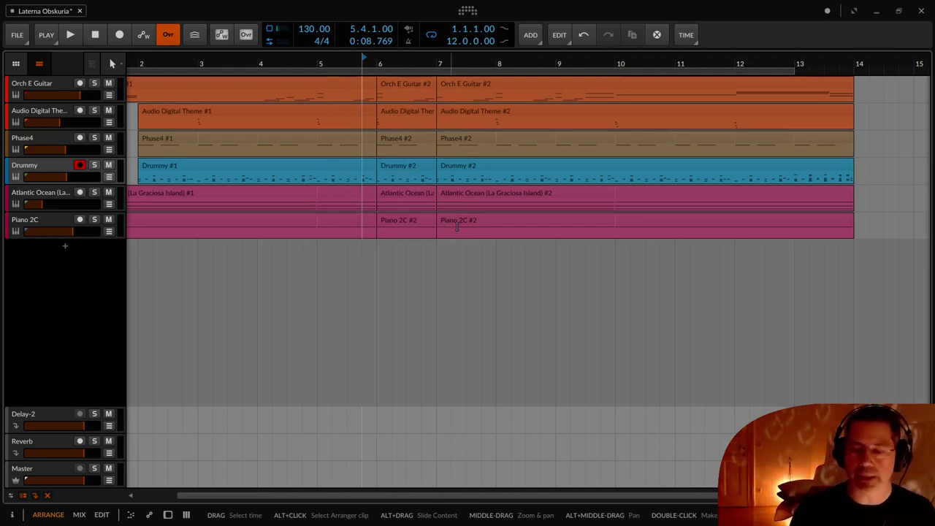
pyautogui.hotkey('ctrl', 'z')
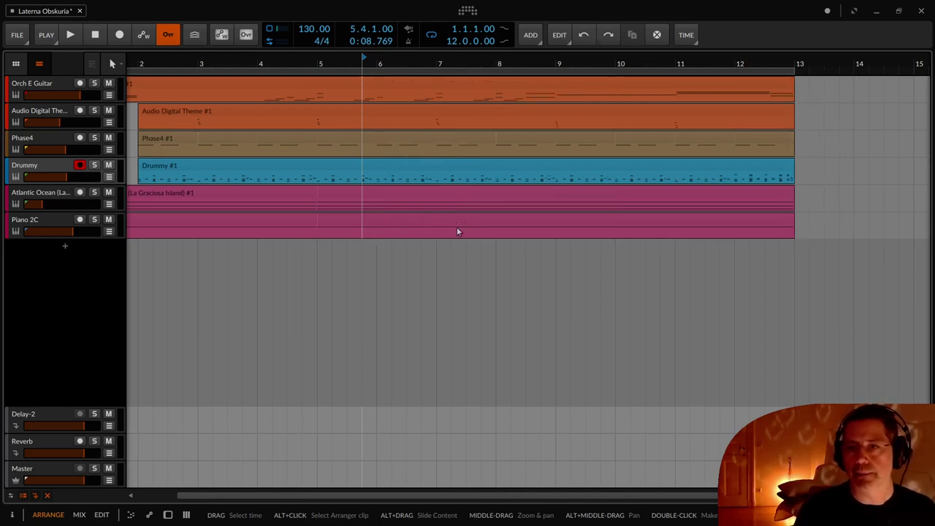
# Step: Open the Orch E Guitar track's device chain and show the sampler in the first K2000 Orch layer
pyautogui.click(22, 85)
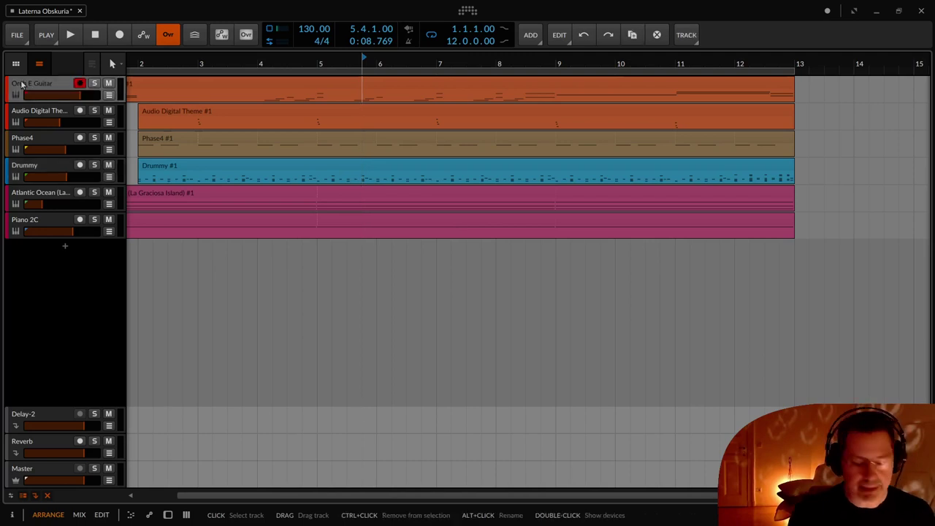
pyautogui.doubleClick(22, 85)
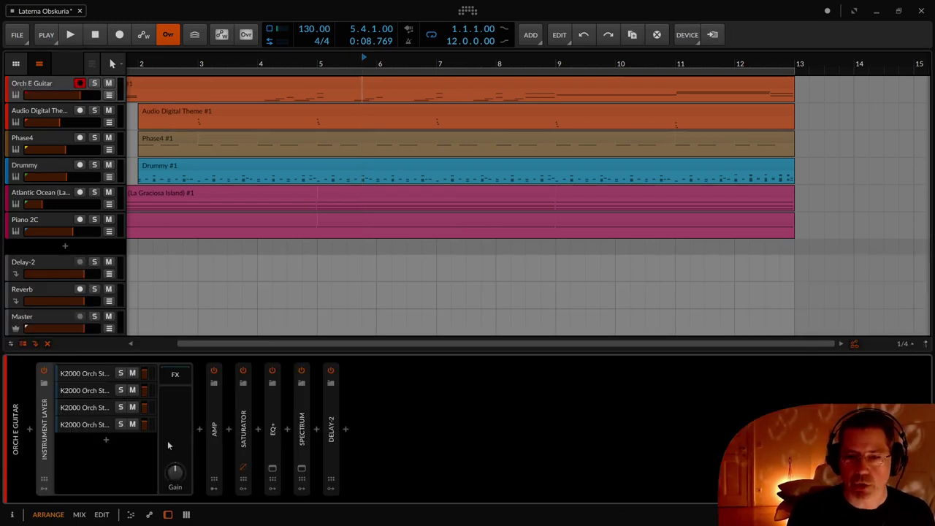
pyautogui.click(86, 374)
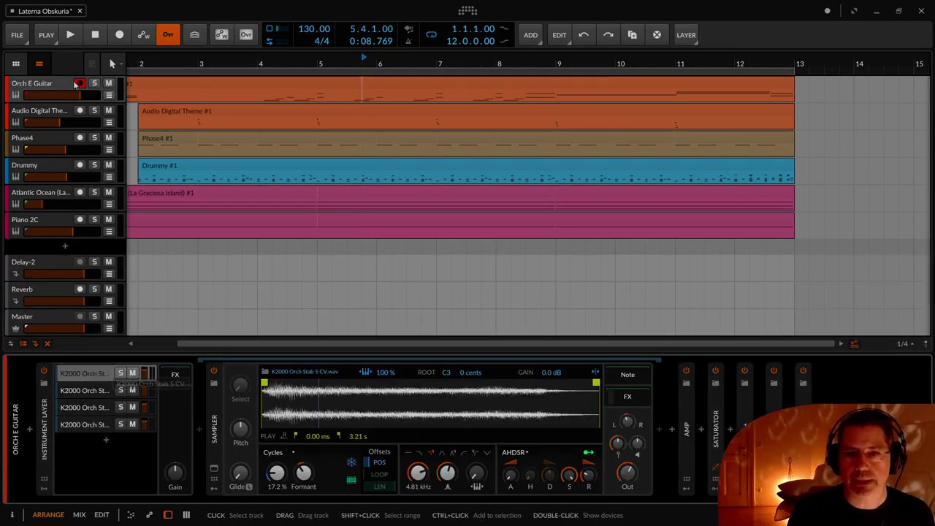
# Step: Expand the Orch E Guitar track's automation lane and browse its assignable parameters, including those of EQ+, leaving the lane unassigned
pyautogui.click(109, 95)
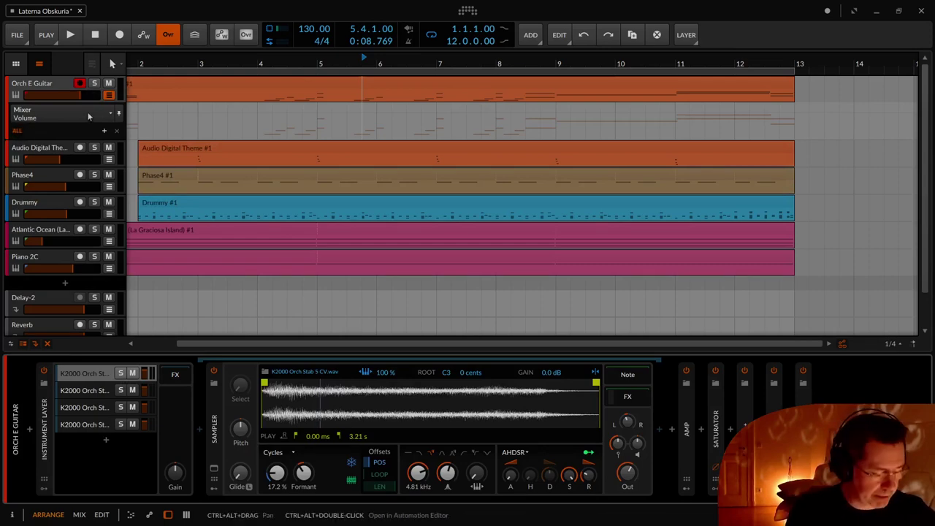
pyautogui.click(54, 111)
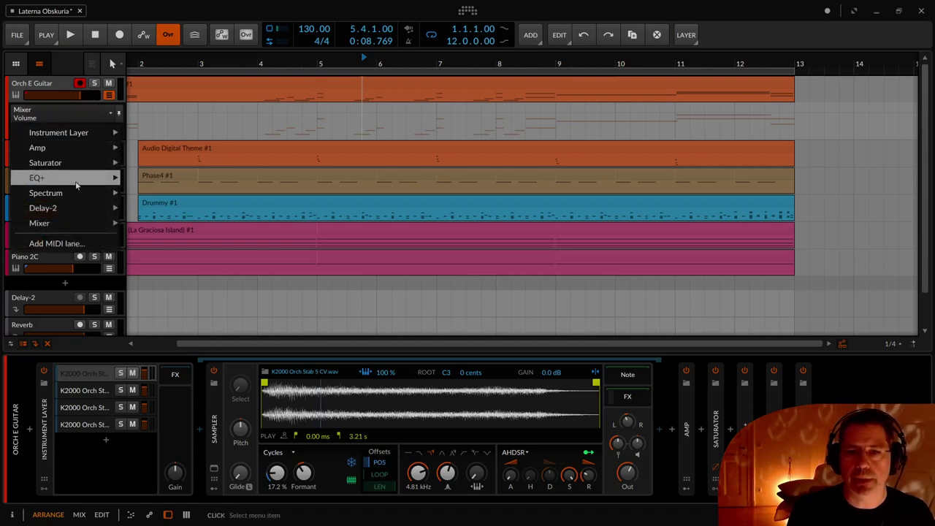
pyautogui.moveTo(115, 180)
pyautogui.click(44, 109)
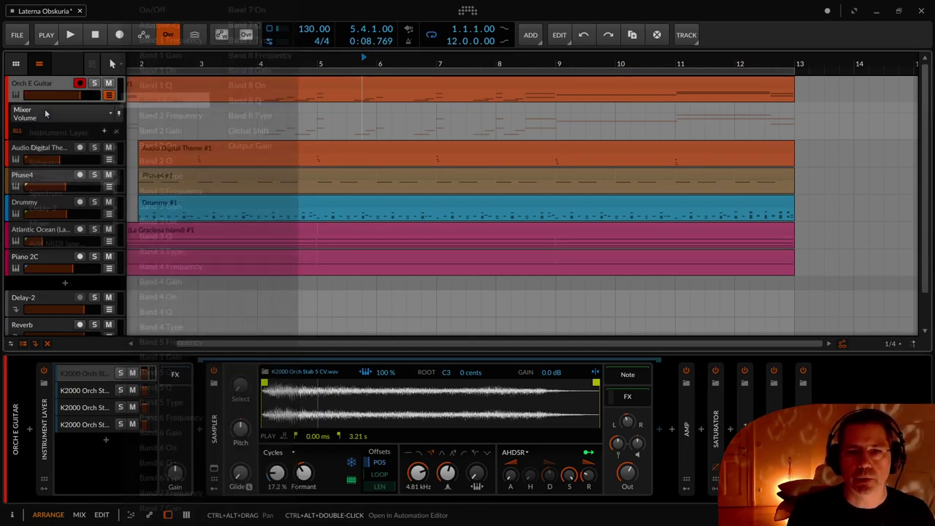
# Step: Show the sampler's filter frequency, filter resonance and formant in turn in the automation lane, ending on filter frequency
pyautogui.click(417, 473)
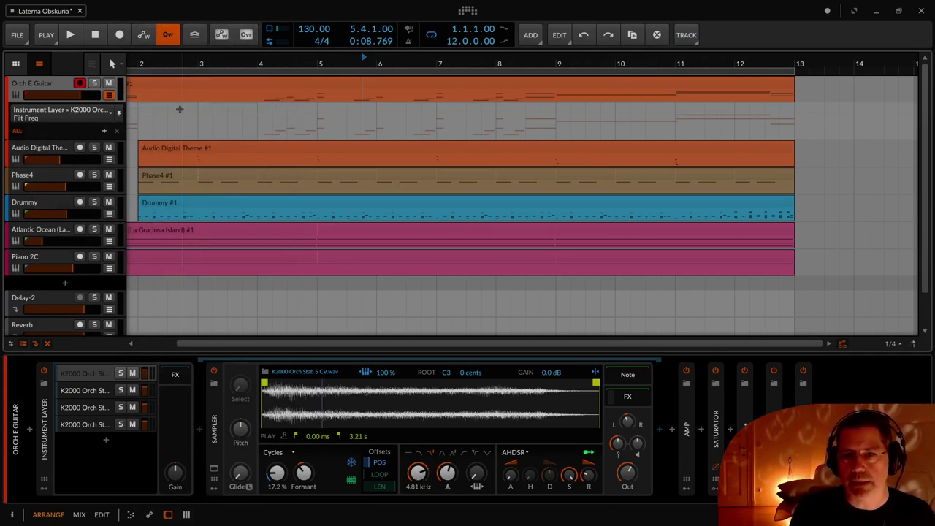
pyautogui.click(446, 471)
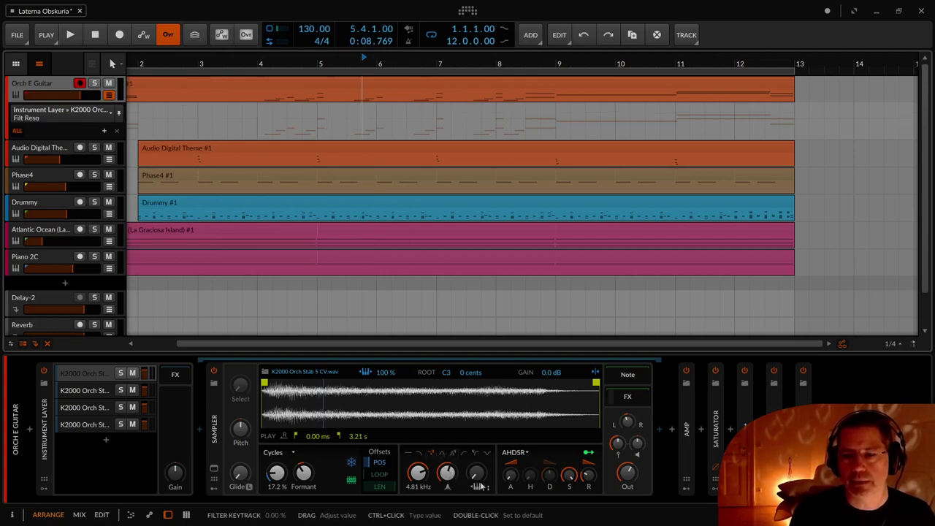
pyautogui.click(304, 473)
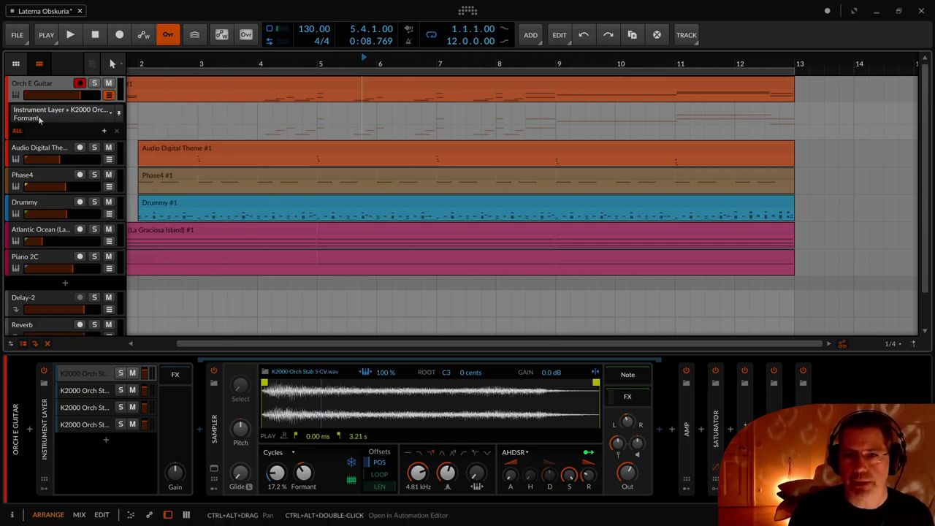
pyautogui.click(417, 472)
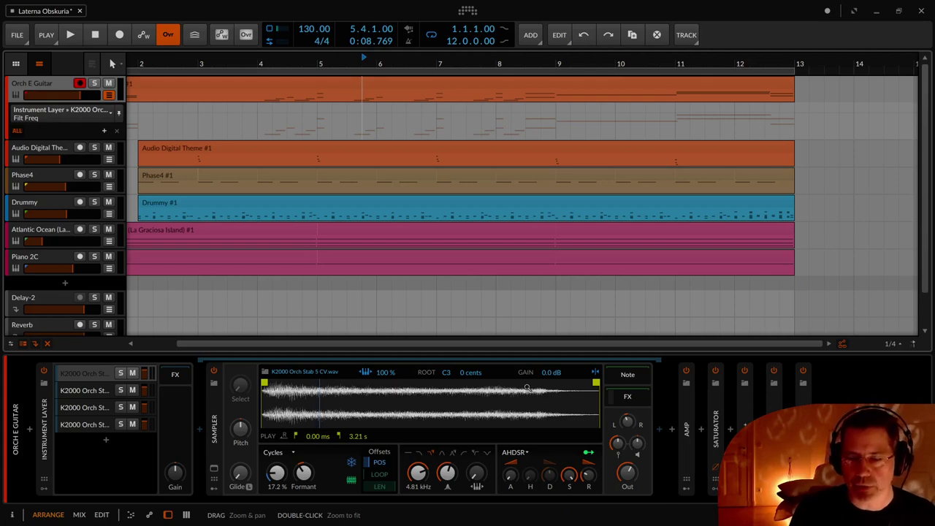
# Step: Add separate automation lanes for the sampler's Filter Frequency, Filter Resonance and Formant parameters
pyautogui.rightClick(419, 475)
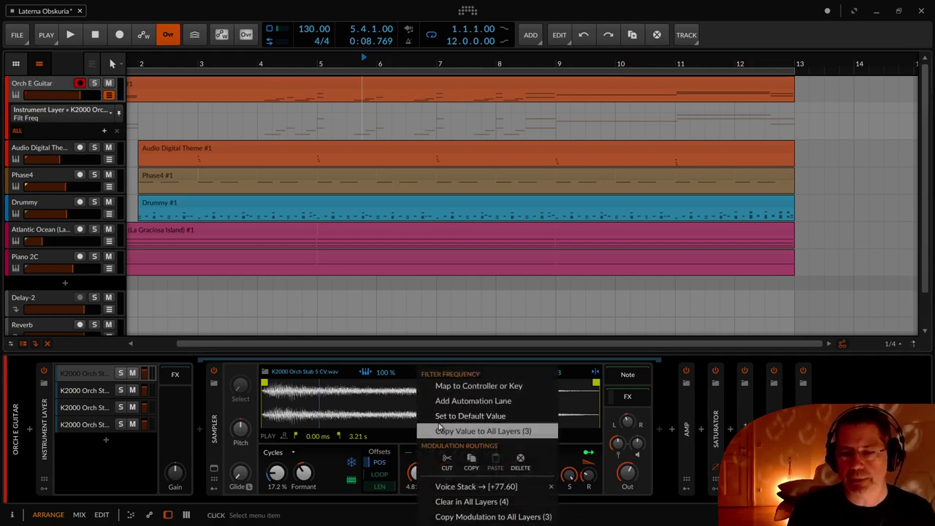
pyautogui.click(455, 401)
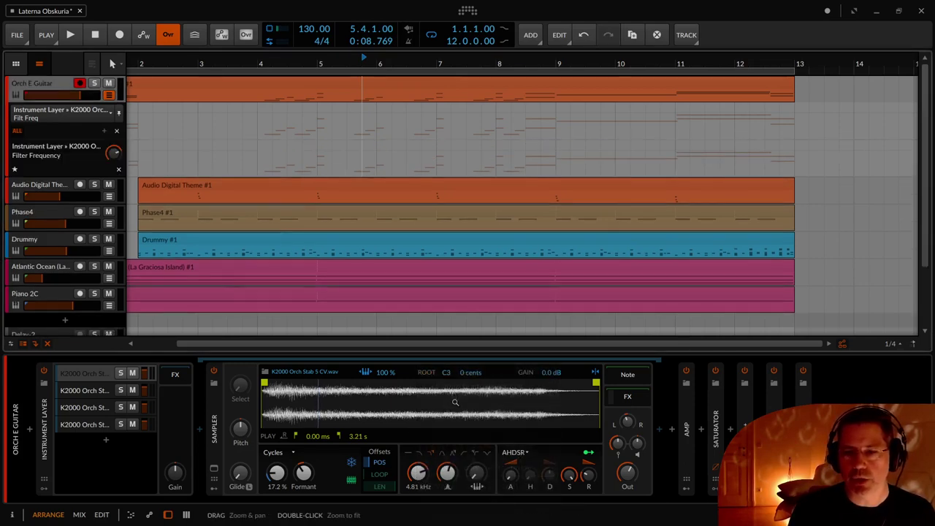
pyautogui.rightClick(459, 473)
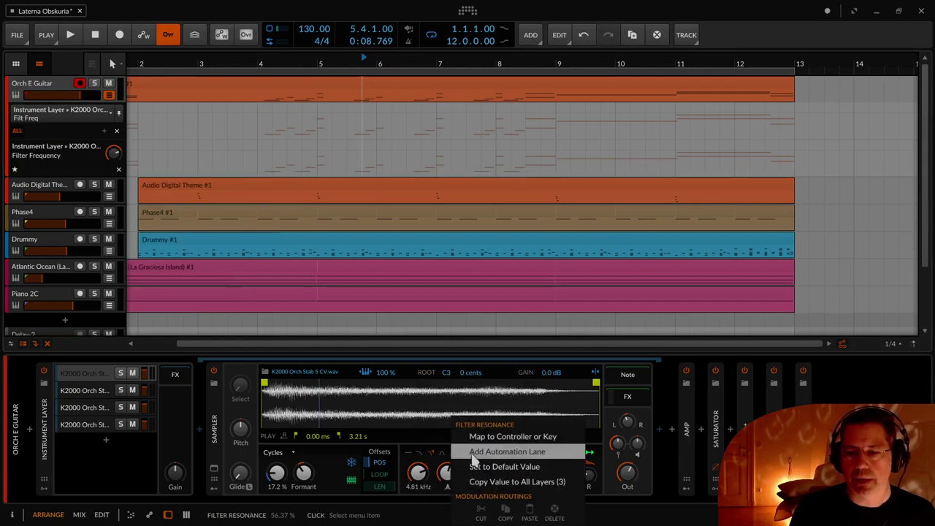
pyautogui.click(511, 452)
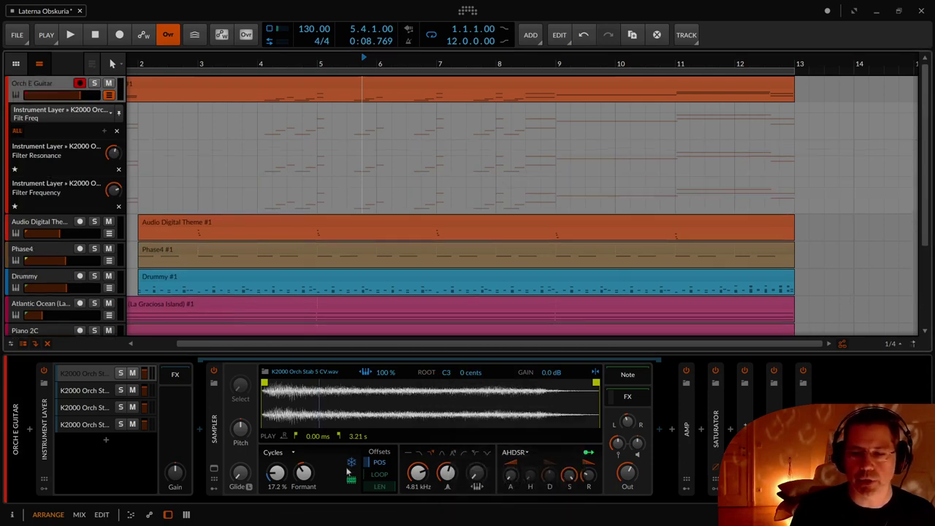
pyautogui.rightClick(313, 478)
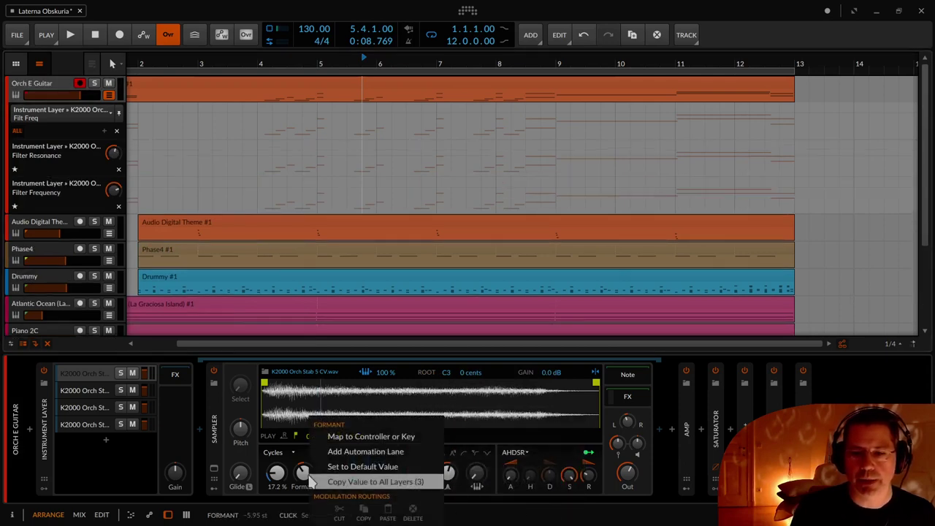
pyautogui.click(351, 450)
# Step: Expand the Saturator device and add an automation lane for its Low-pass Cutoff
pyautogui.doubleClick(717, 433)
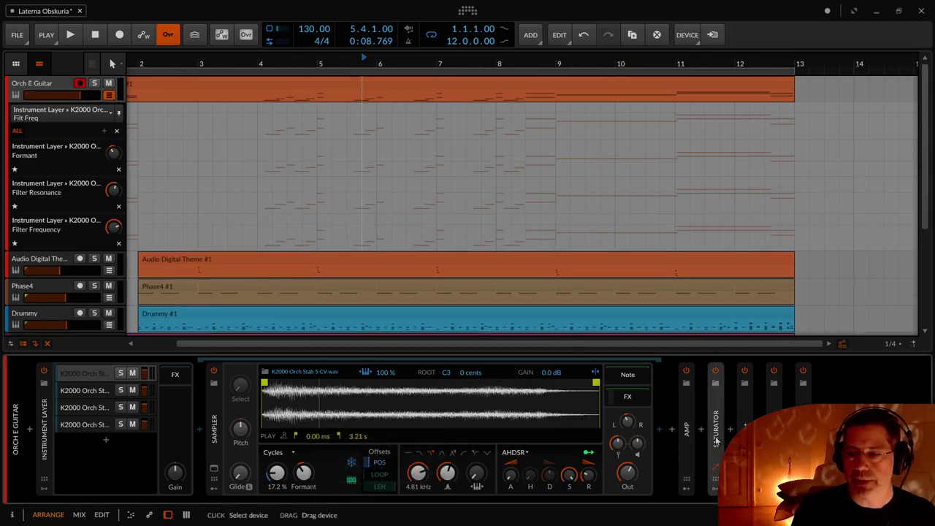
pyautogui.scroll(-5, 667, 450)
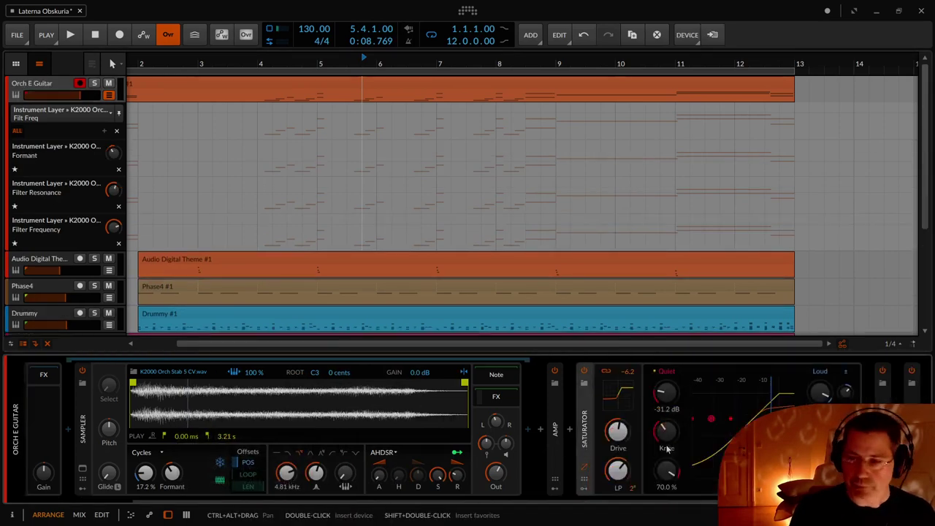
pyautogui.rightClick(568, 471)
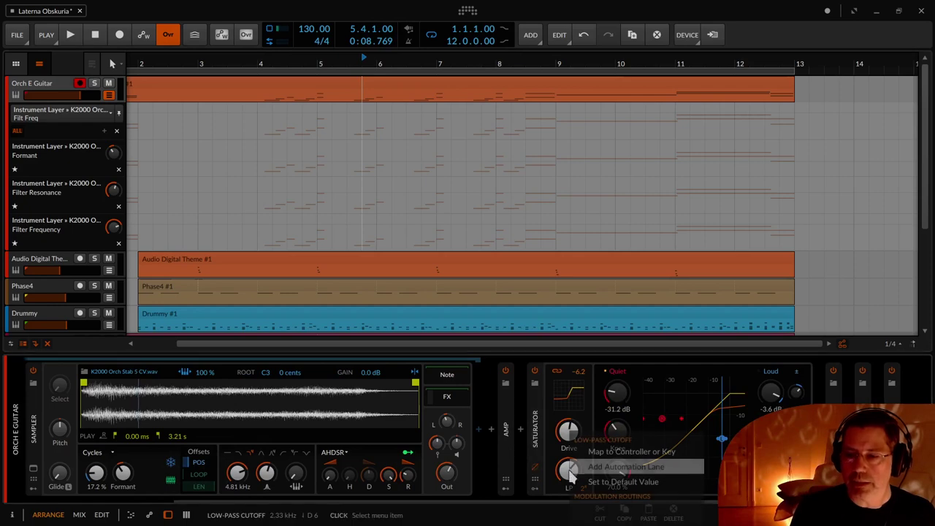
pyautogui.click(600, 466)
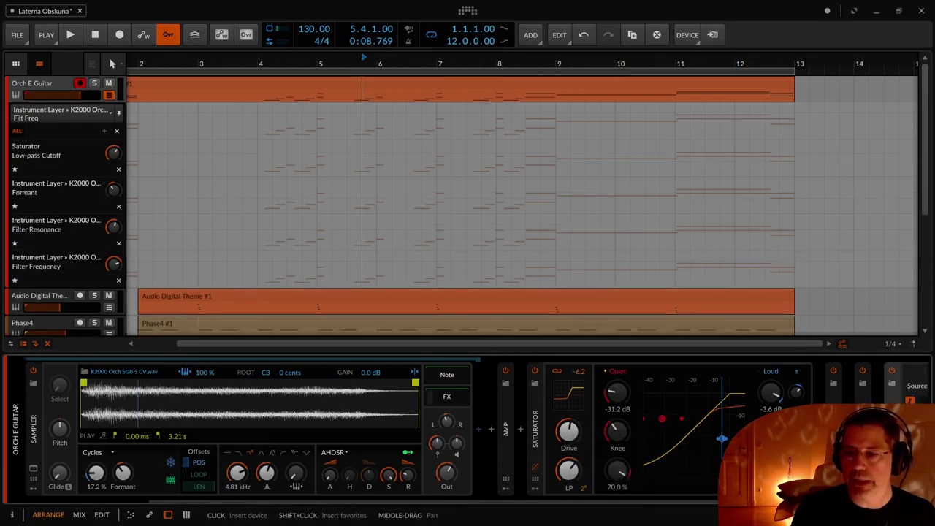
# Step: Add an automation lane for the Delay-2 device's Mix and collapse the Saturator and Delay-2 devices
pyautogui.scroll(-5, 667, 438)
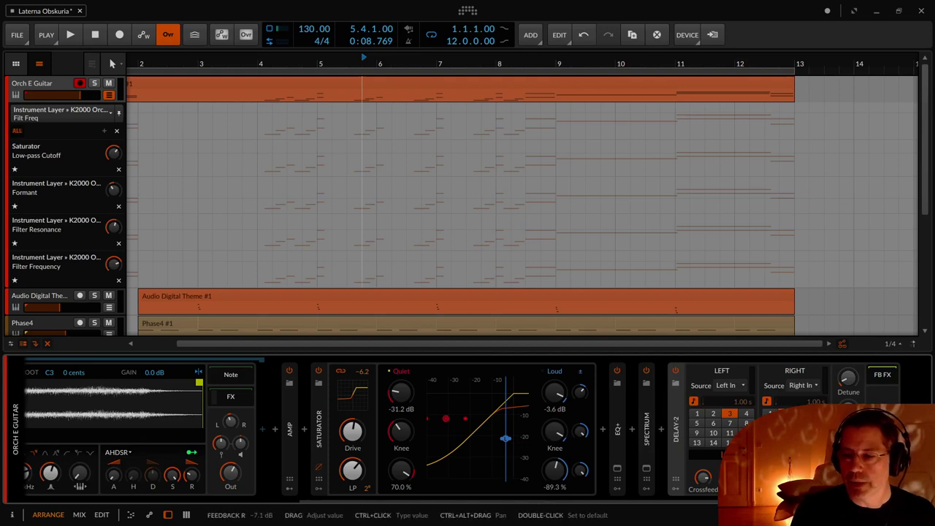
pyautogui.rightClick(883, 471)
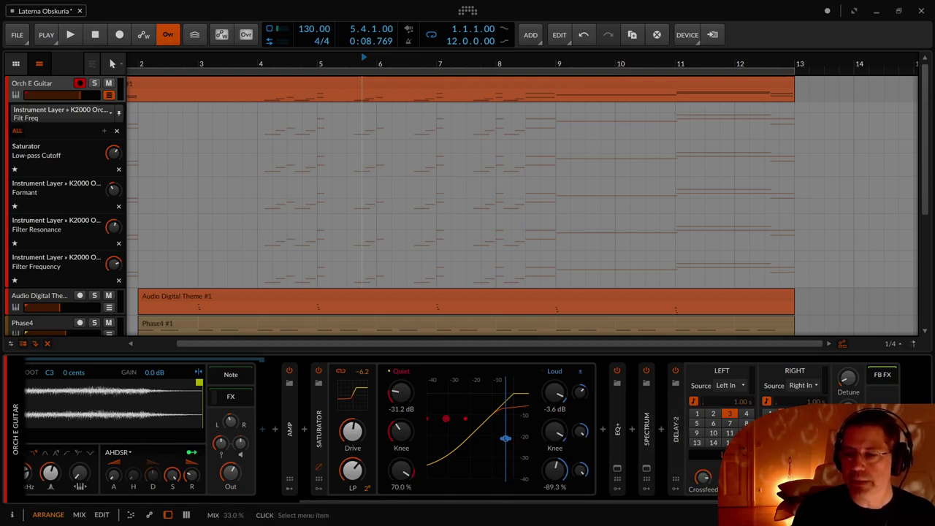
pyautogui.click(890, 468)
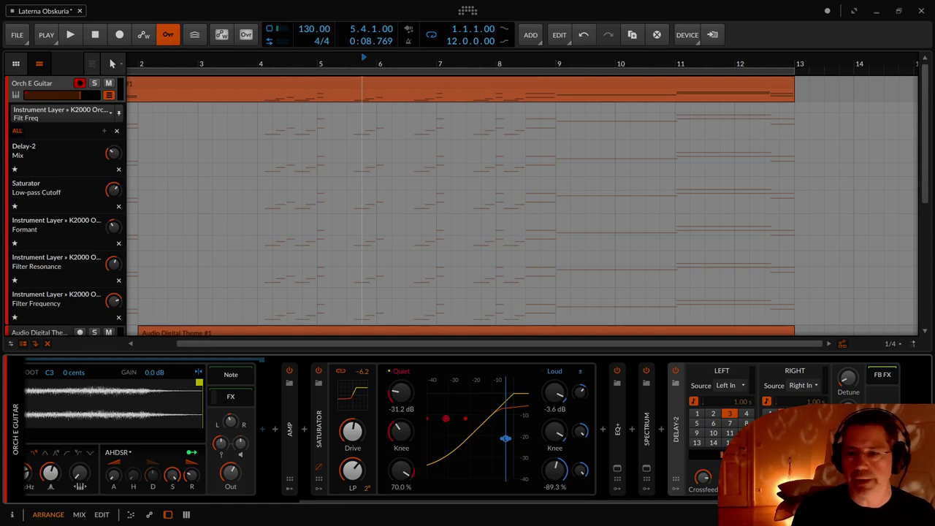
pyautogui.doubleClick(320, 428)
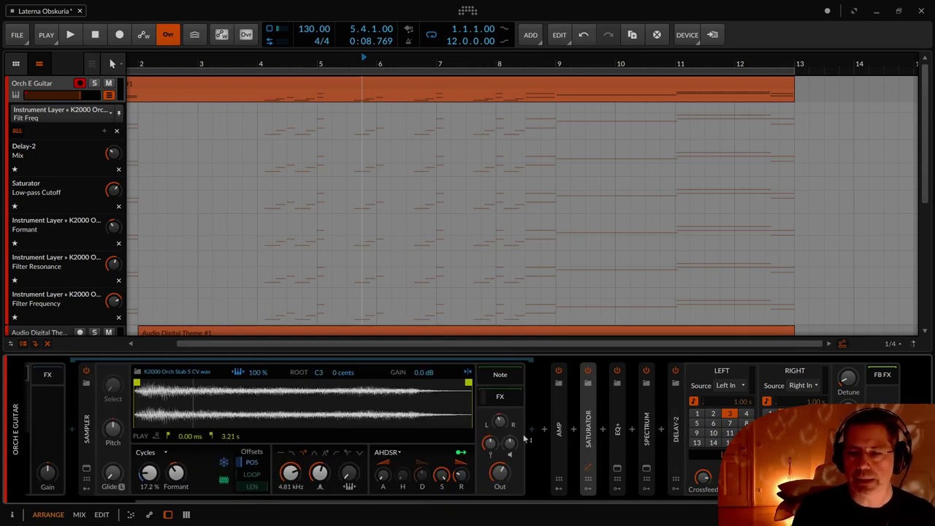
pyautogui.doubleClick(675, 429)
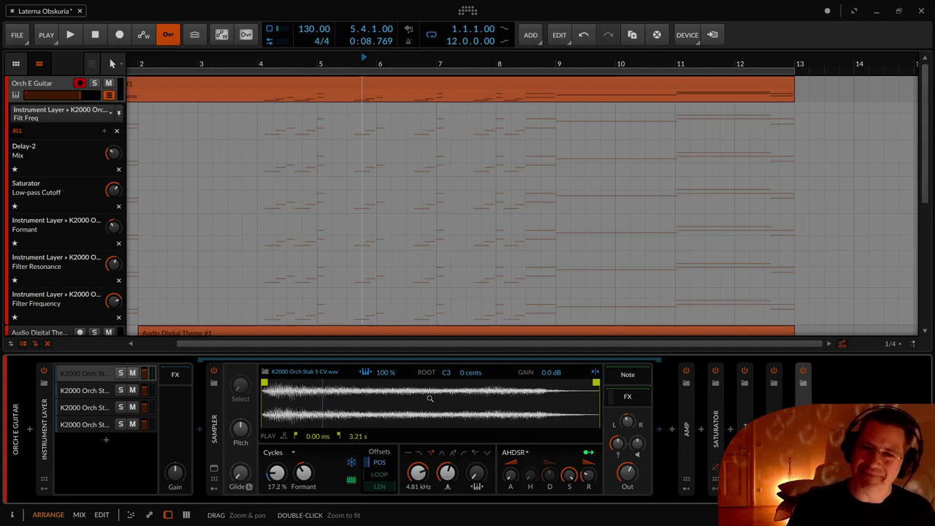
# Step: Delete the Mix, Low-pass Cutoff, Formant, Filter Resonance and Filter Frequency lanes and hide the Orch E Guitar track's automation
pyautogui.click(119, 170)
pyautogui.click(118, 170)
pyautogui.click(119, 170)
pyautogui.click(119, 170)
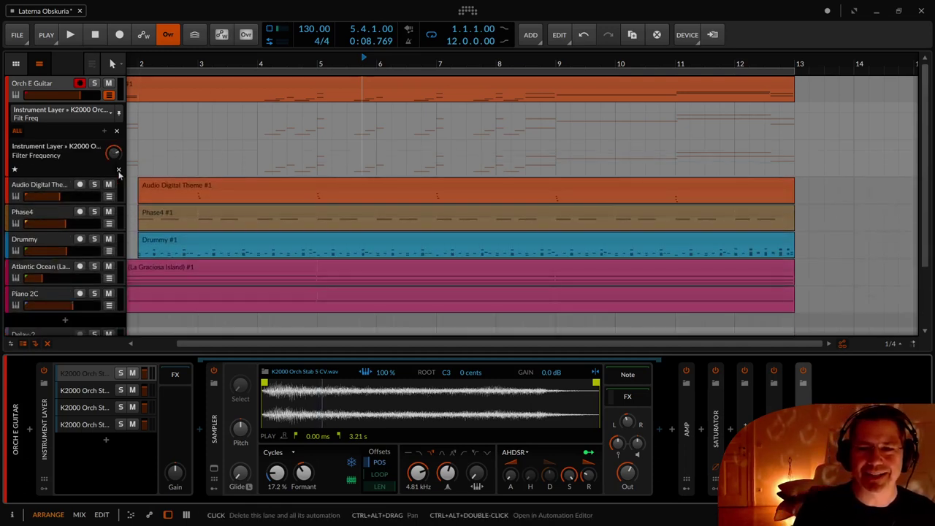
pyautogui.click(118, 170)
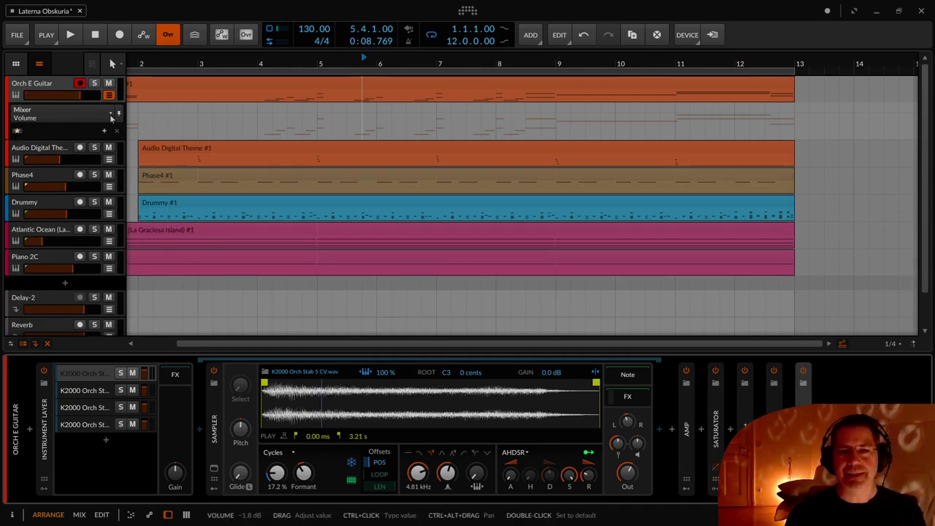
pyautogui.click(109, 95)
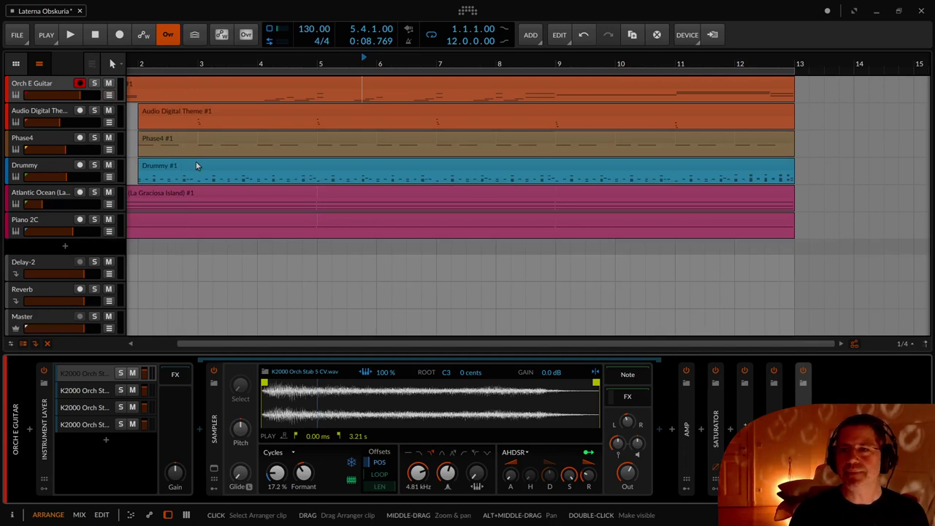